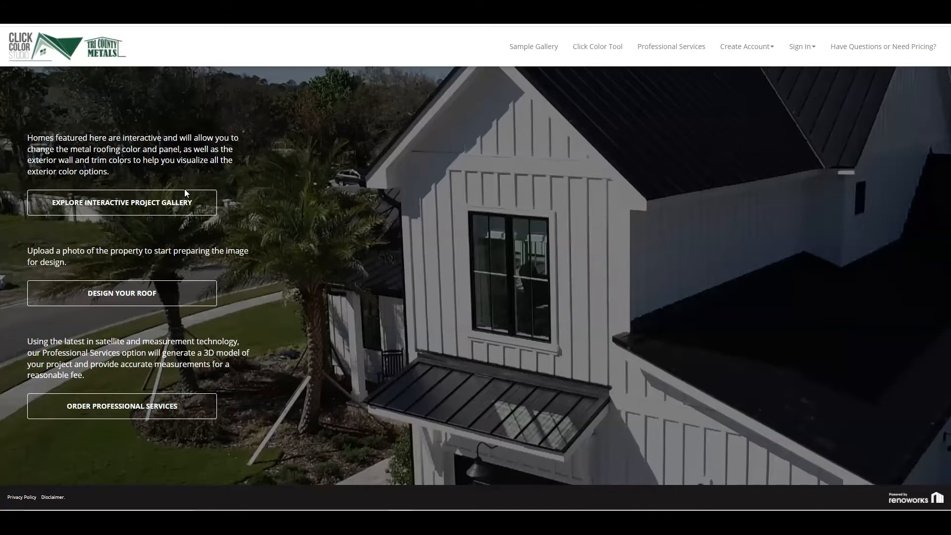
Browse the interactive project gallery and open the sample home with the orange tile roof, white columns and arched entrance
{"action": "left_click", "coordinate": [113, 208]}
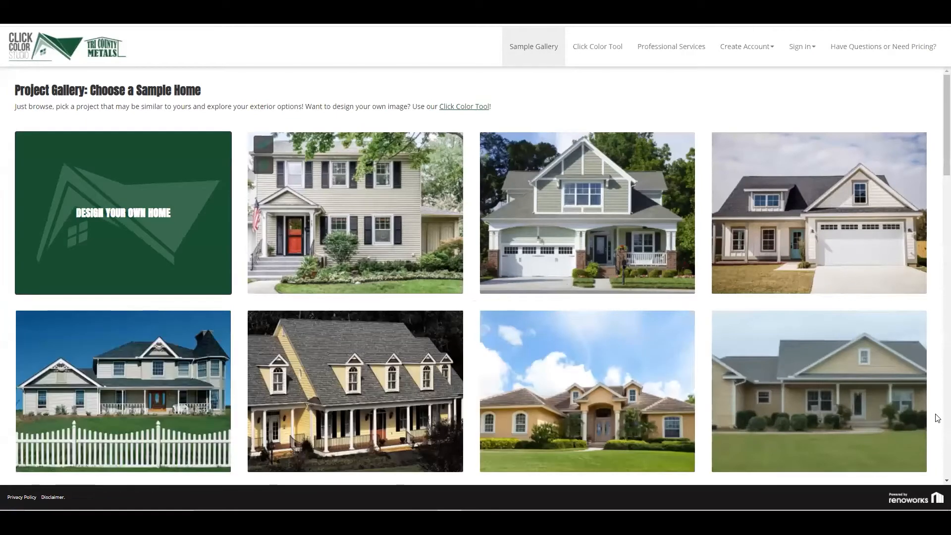
{"action": "scroll", "coordinate": [936, 418], "scroll_direction": "down", "scroll_amount": 7}
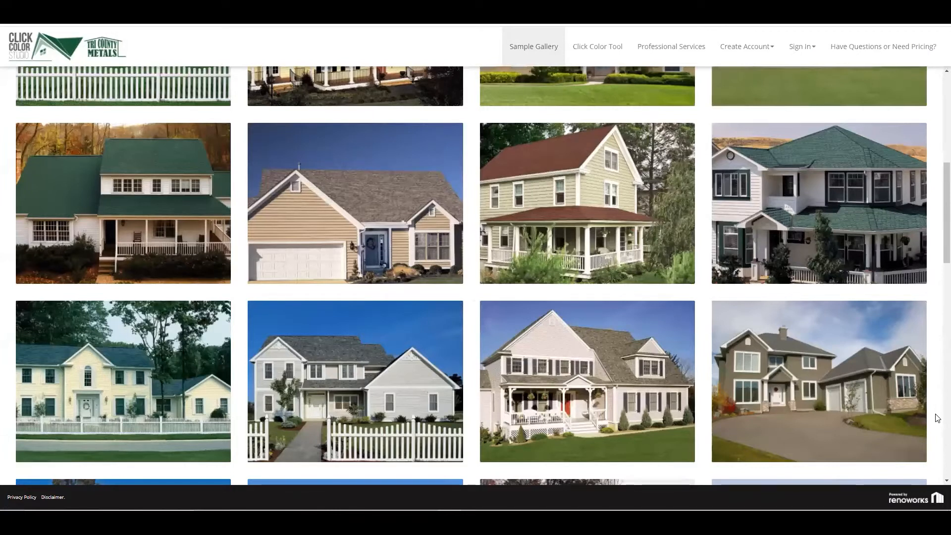
{"action": "scroll", "coordinate": [937, 417], "scroll_direction": "down", "scroll_amount": 1}
{"action": "scroll", "coordinate": [938, 418], "scroll_direction": "down", "scroll_amount": 5}
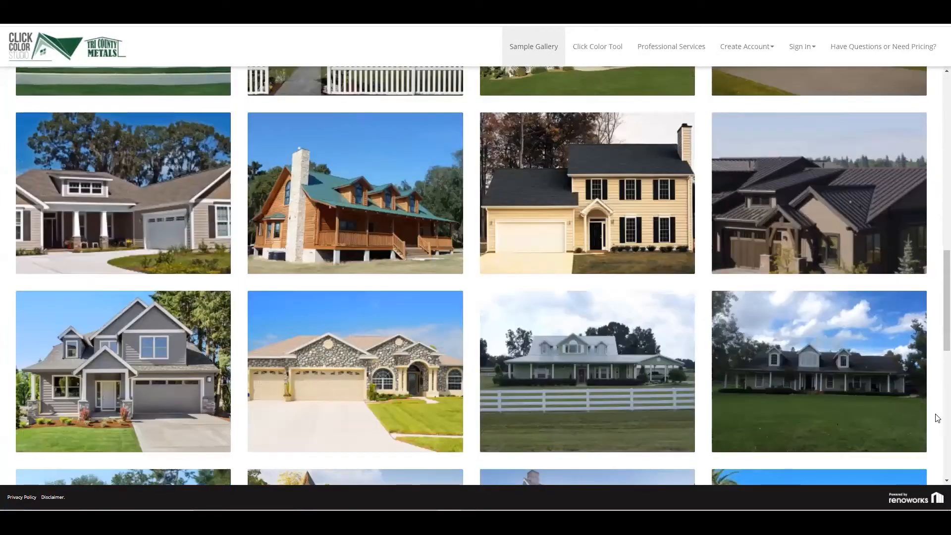
{"action": "scroll", "coordinate": [937, 418], "scroll_direction": "down", "scroll_amount": 2}
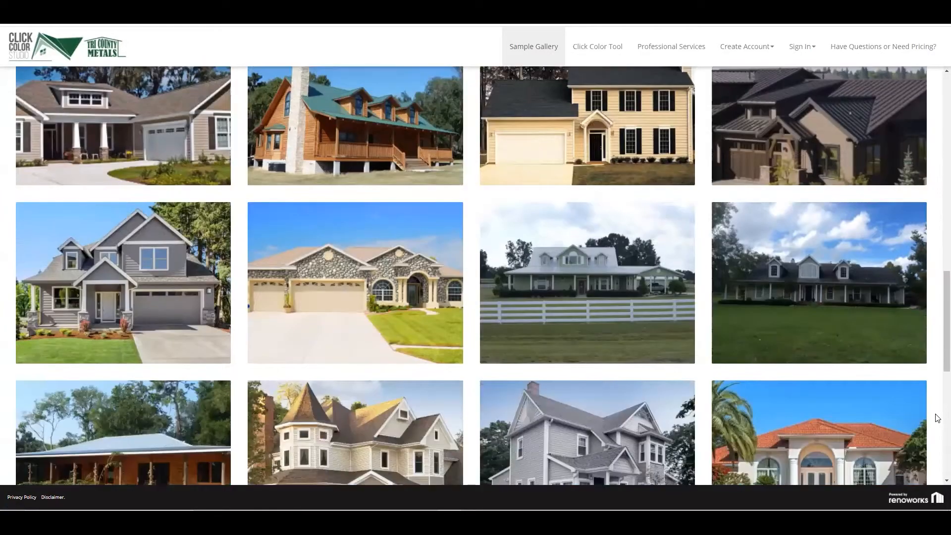
{"action": "scroll", "coordinate": [937, 417], "scroll_direction": "down", "scroll_amount": 5}
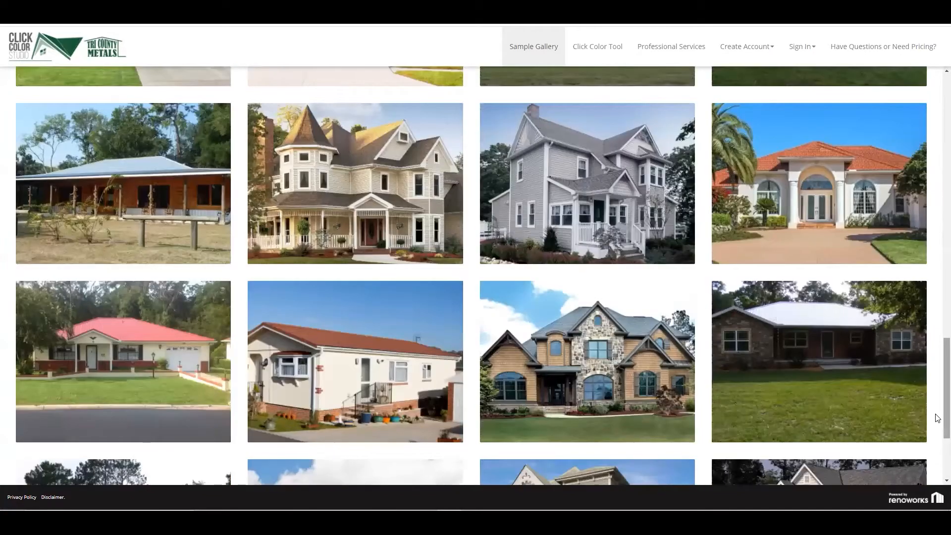
{"action": "scroll", "coordinate": [937, 418], "scroll_direction": "down", "scroll_amount": 1}
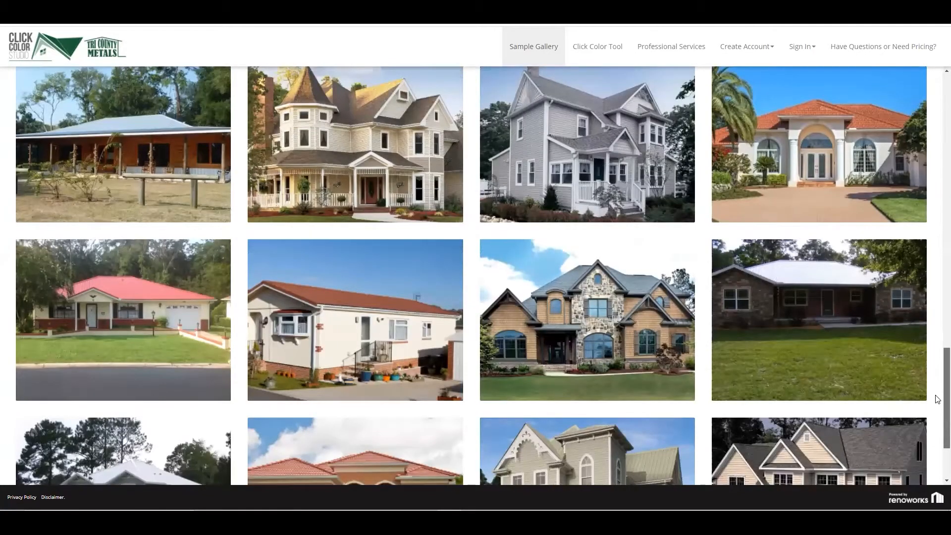
{"action": "scroll", "coordinate": [937, 401], "scroll_direction": "up", "scroll_amount": 2}
{"action": "left_click", "coordinate": [847, 256]}
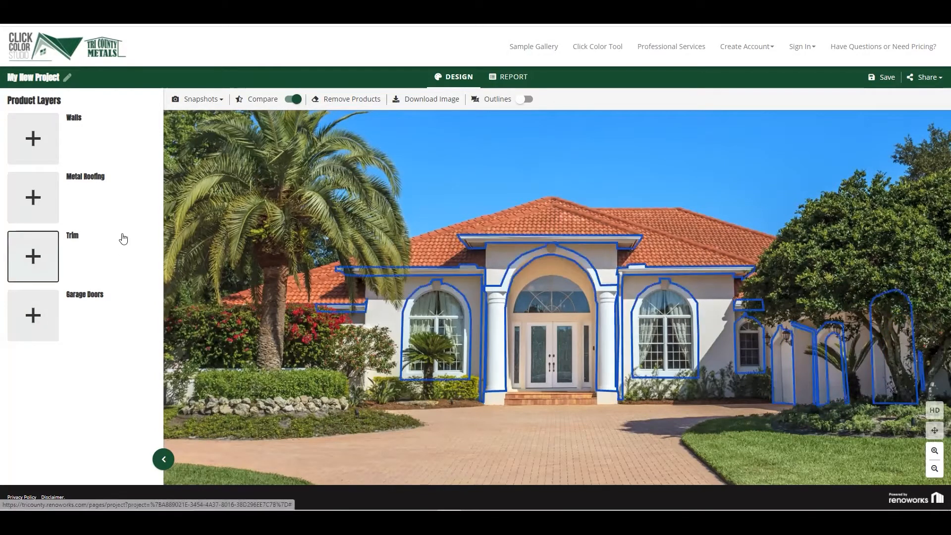
Apply the TCM-Lok 1.5" - Core Defender panel to the metal roofing in Metallic Copper and recolor it to Light Stone
{"action": "left_click", "coordinate": [39, 204]}
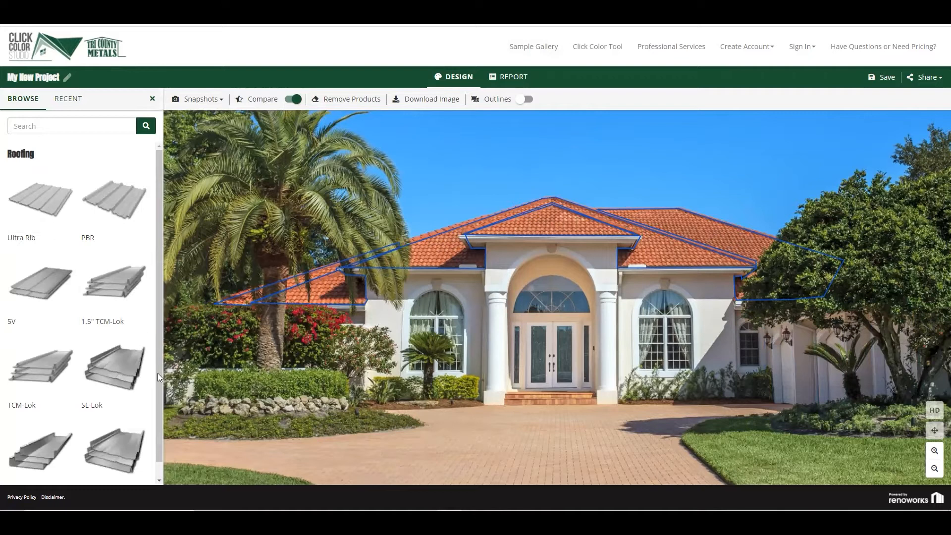
{"action": "left_click_drag", "start_coordinate": [160, 388], "coordinate": [162, 424]}
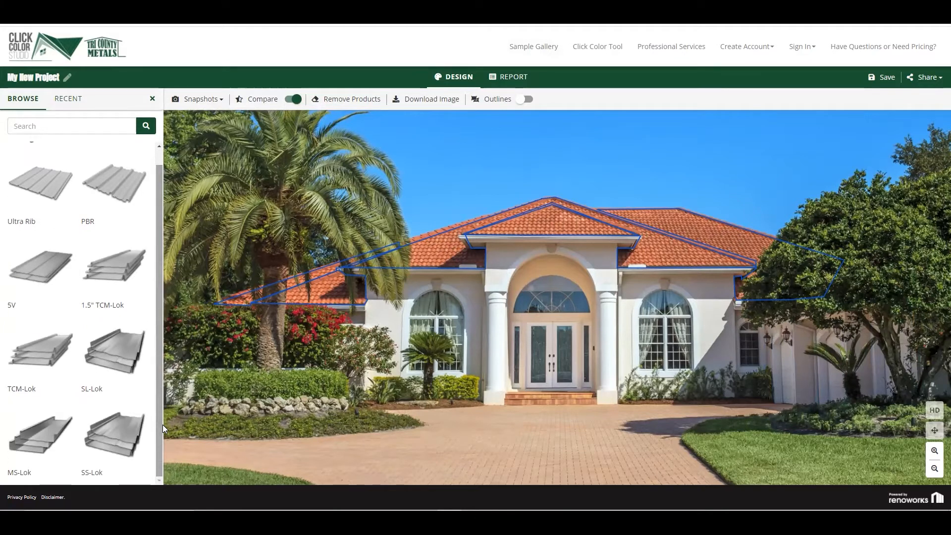
{"action": "left_click", "coordinate": [120, 272]}
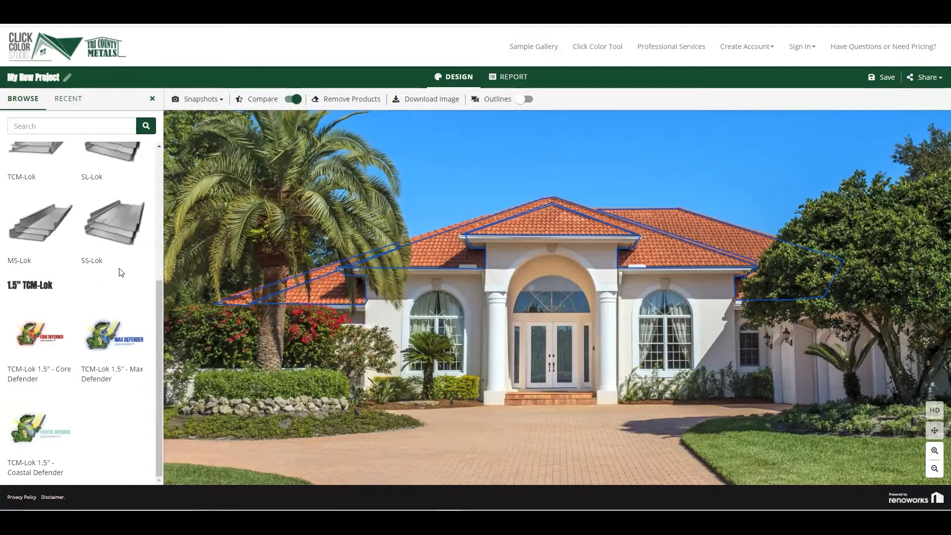
{"action": "scroll", "coordinate": [48, 336], "scroll_direction": "up", "scroll_amount": 5}
{"action": "scroll", "coordinate": [48, 336], "scroll_direction": "down", "scroll_amount": 10}
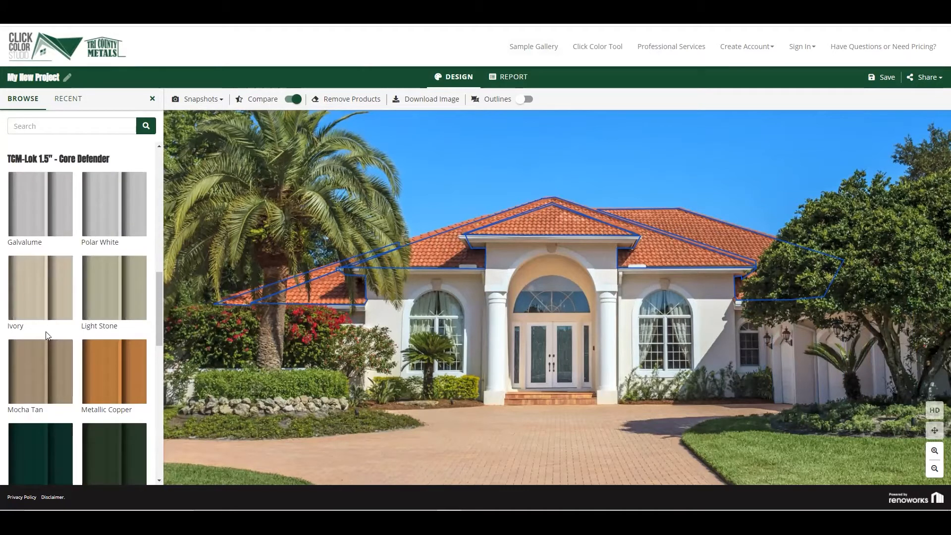
{"action": "left_click", "coordinate": [111, 372]}
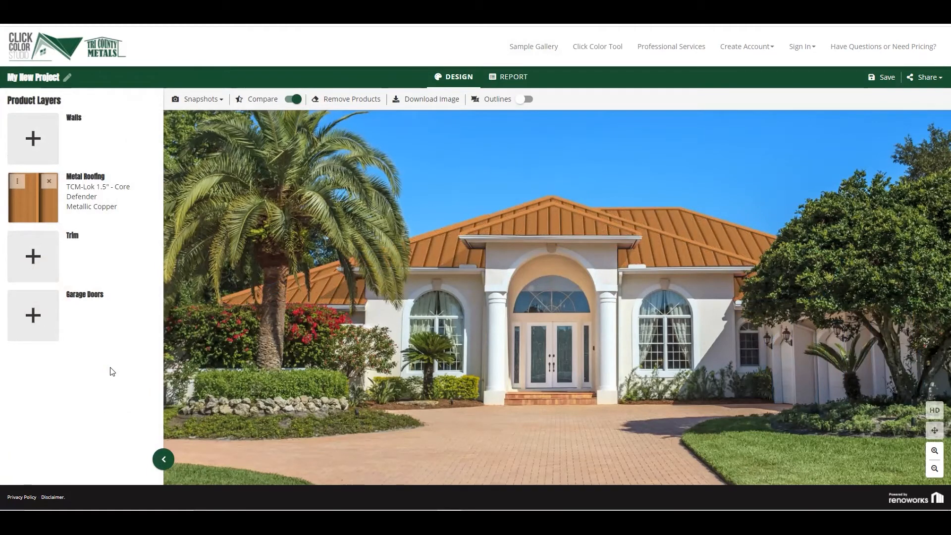
{"action": "left_click", "coordinate": [31, 205]}
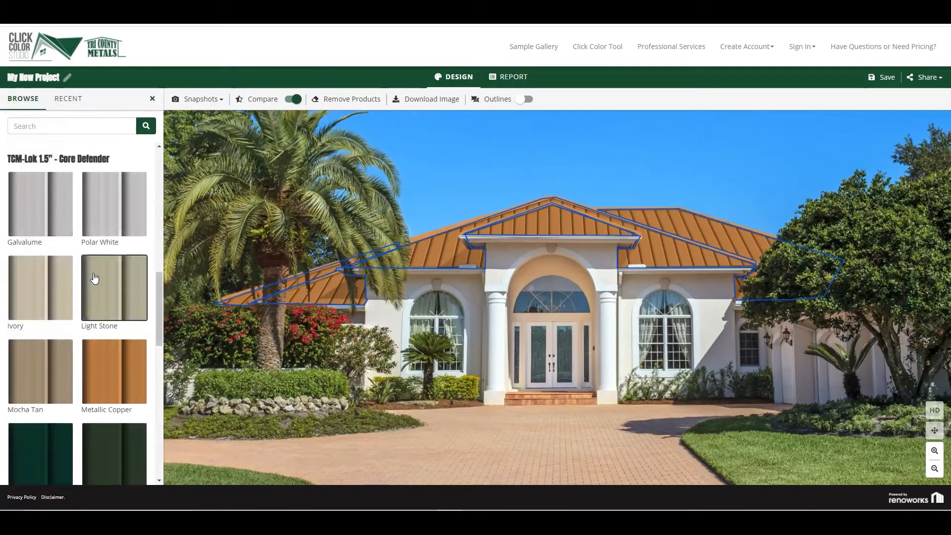
{"action": "left_click", "coordinate": [104, 292]}
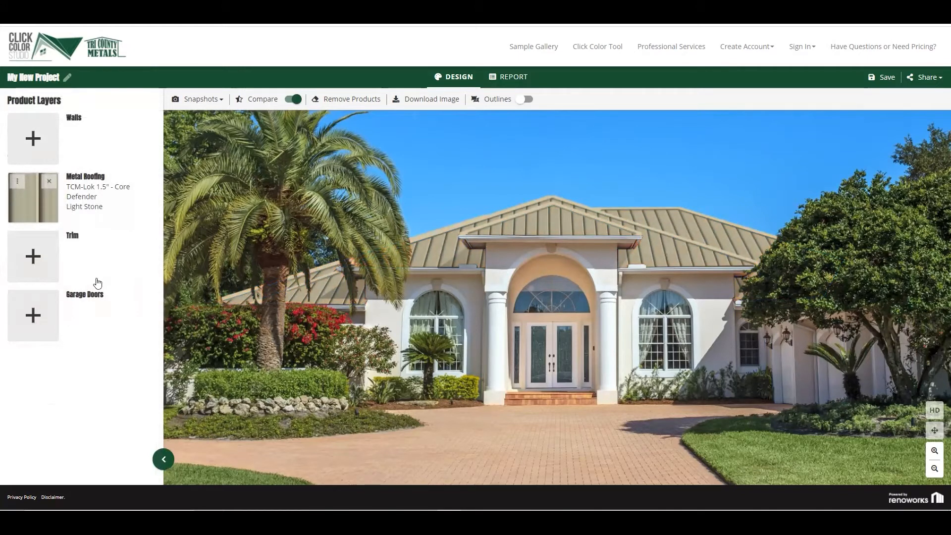
Change the metal roofing to the Ultra Rib - Core Defender panel in Evergreen
{"action": "left_click", "coordinate": [36, 207]}
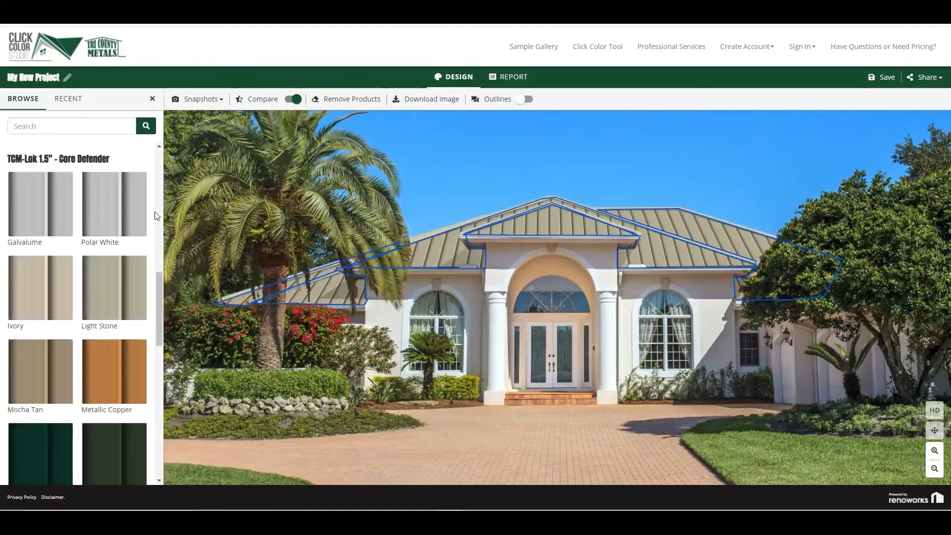
{"action": "scroll", "coordinate": [158, 212], "scroll_direction": "up", "scroll_amount": 5}
{"action": "left_click_drag", "start_coordinate": [158, 212], "coordinate": [166, 145]}
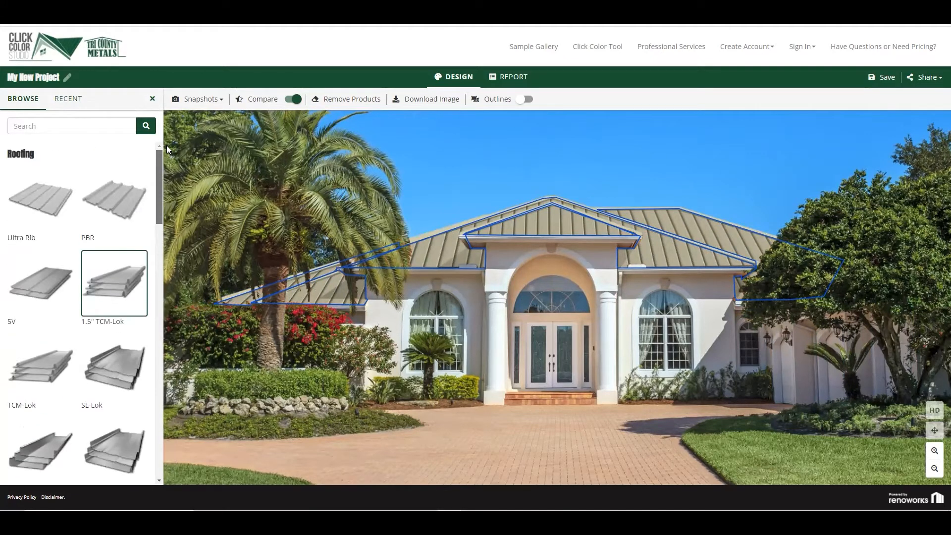
{"action": "left_click", "coordinate": [51, 203]}
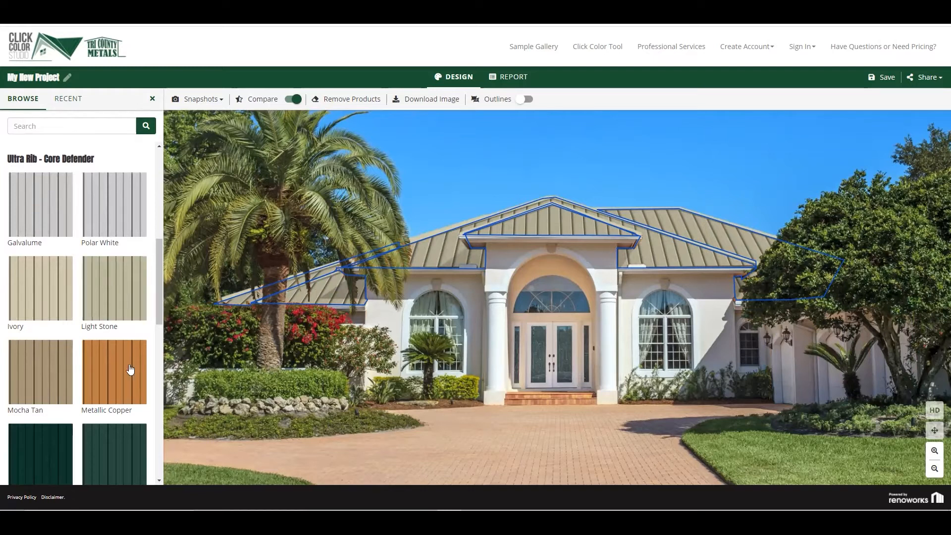
{"action": "left_click", "coordinate": [123, 444]}
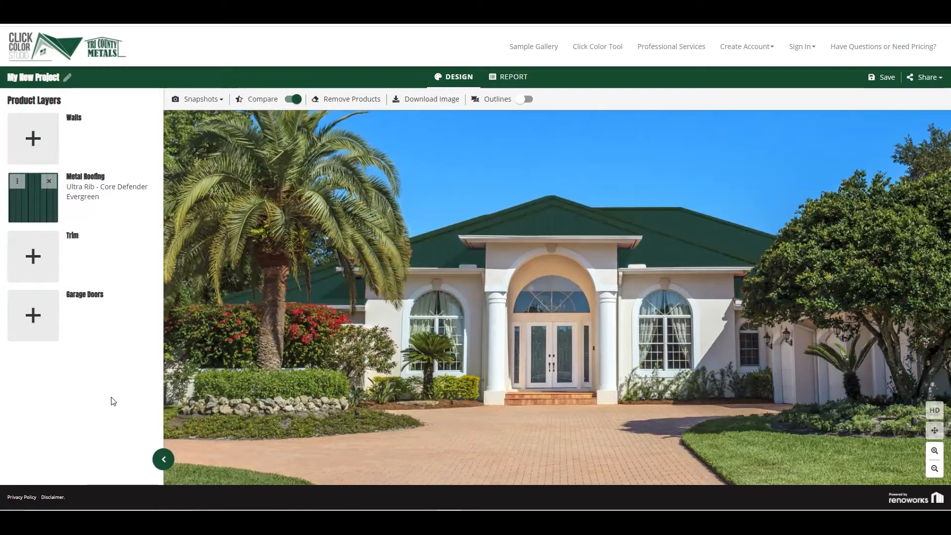
Return to the home page and start a roof design from an uploaded photo of the white two-story house
{"action": "left_click", "coordinate": [75, 53]}
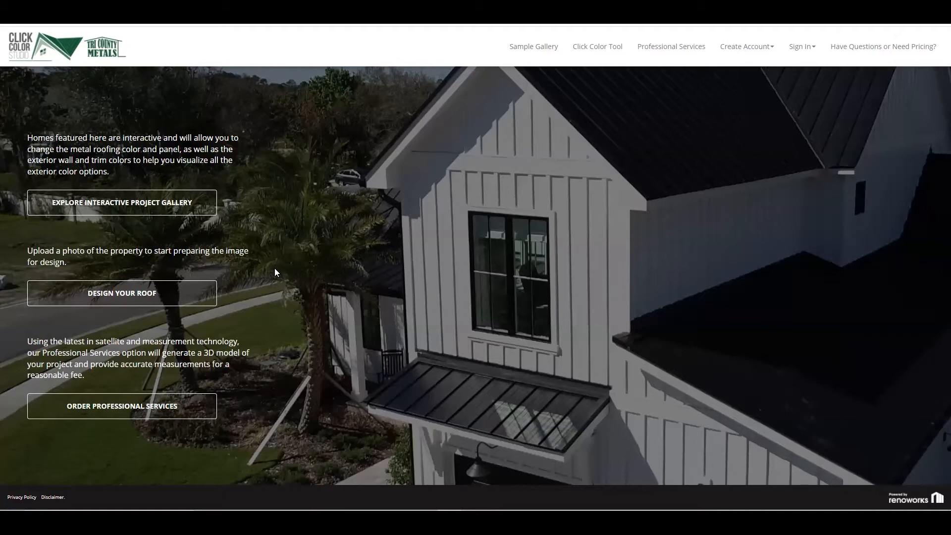
{"action": "left_click", "coordinate": [170, 295]}
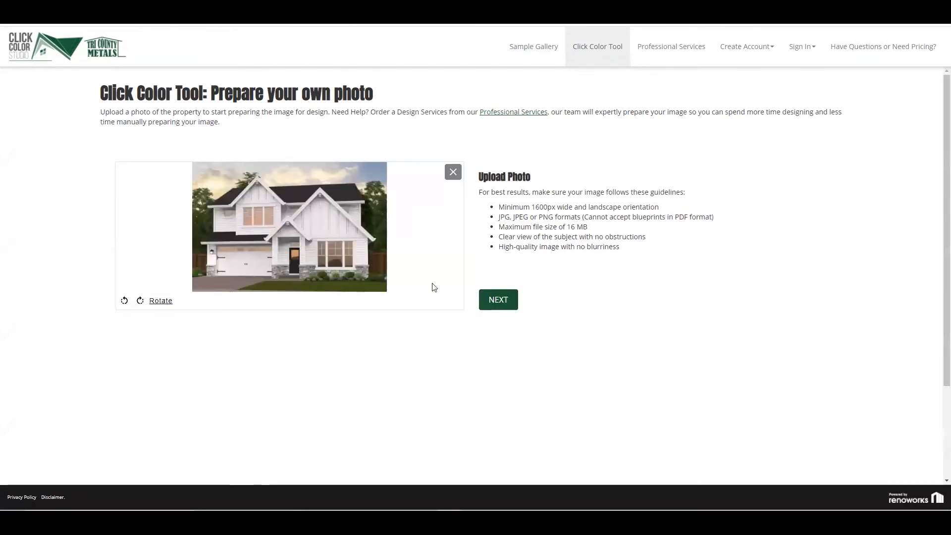
{"action": "left_click", "coordinate": [497, 300]}
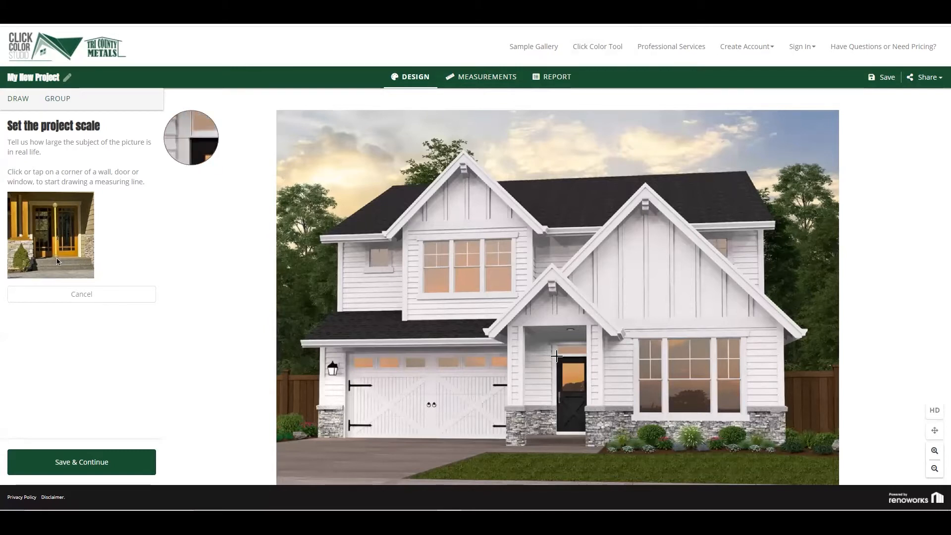
Set the project scale with a measuring line along the front door's height, entered as 6 ft 8 in
{"action": "left_click", "coordinate": [555, 356]}
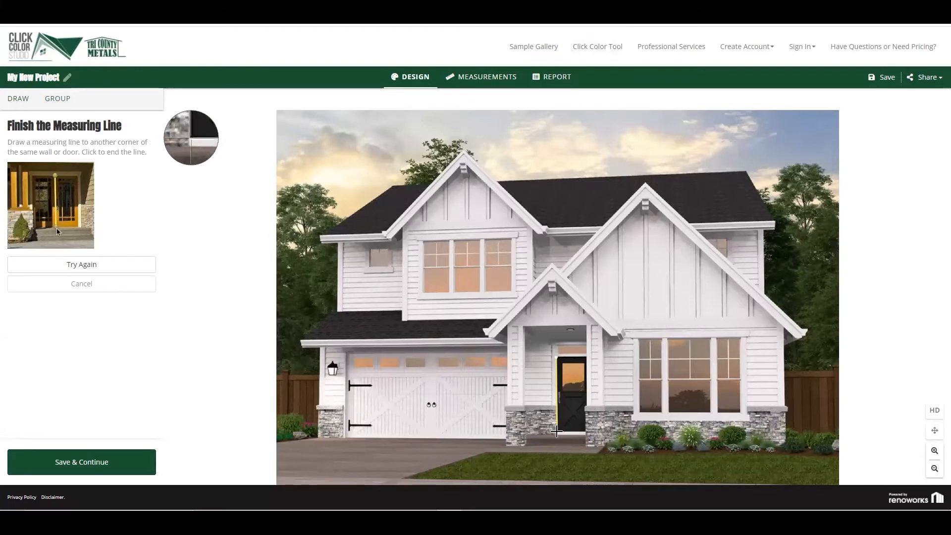
{"action": "left_click", "coordinate": [557, 431]}
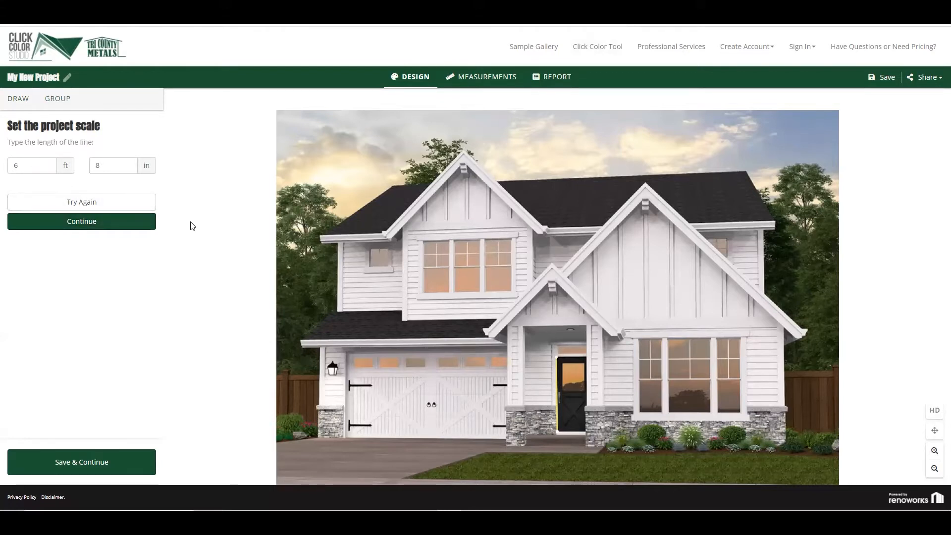
{"action": "left_click", "coordinate": [83, 229]}
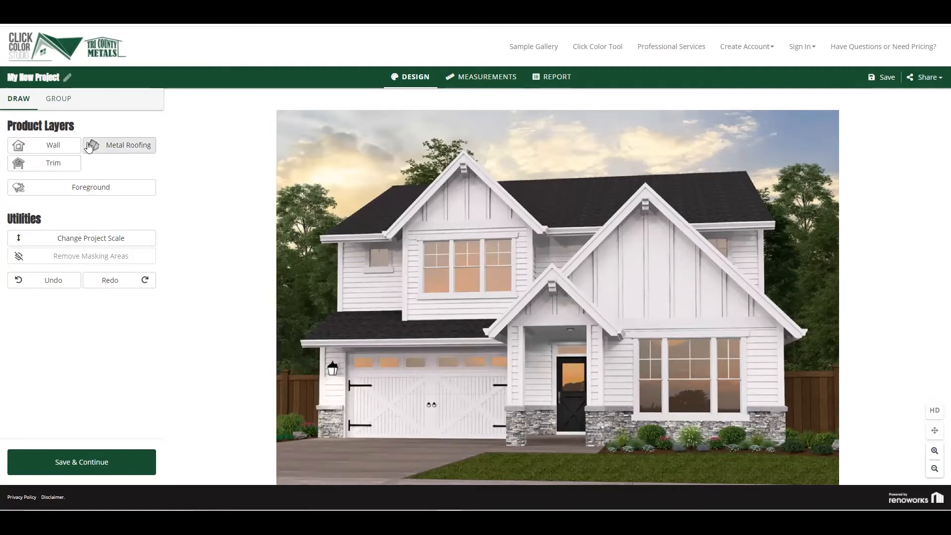
Outline the upper-left roof section beside the front gable as a metal roofing surface using the Contour option
{"action": "left_click", "coordinate": [116, 147]}
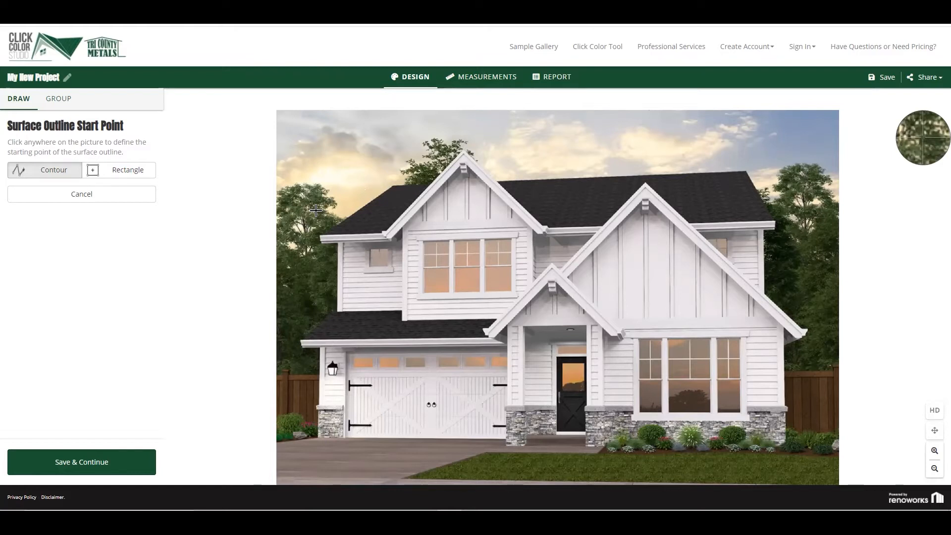
{"action": "left_click", "coordinate": [321, 236]}
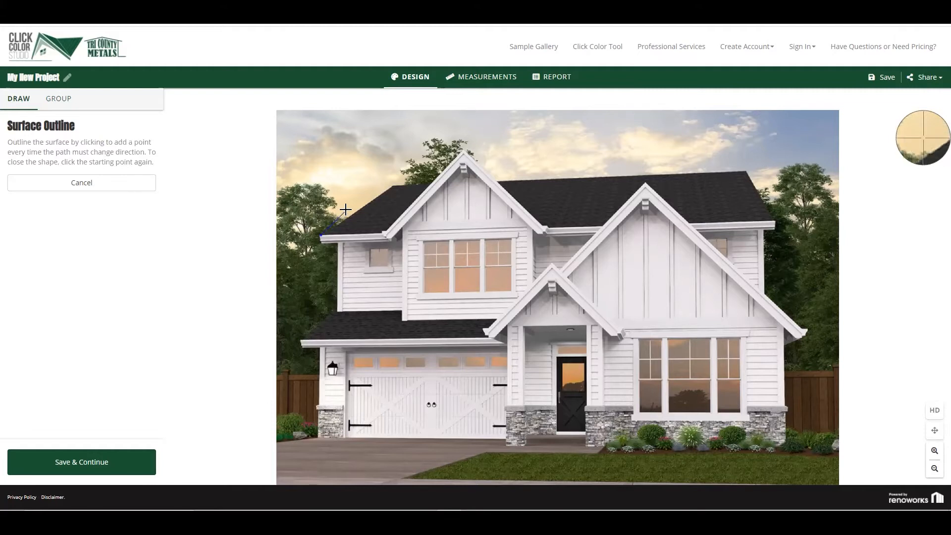
{"action": "left_click", "coordinate": [393, 187]}
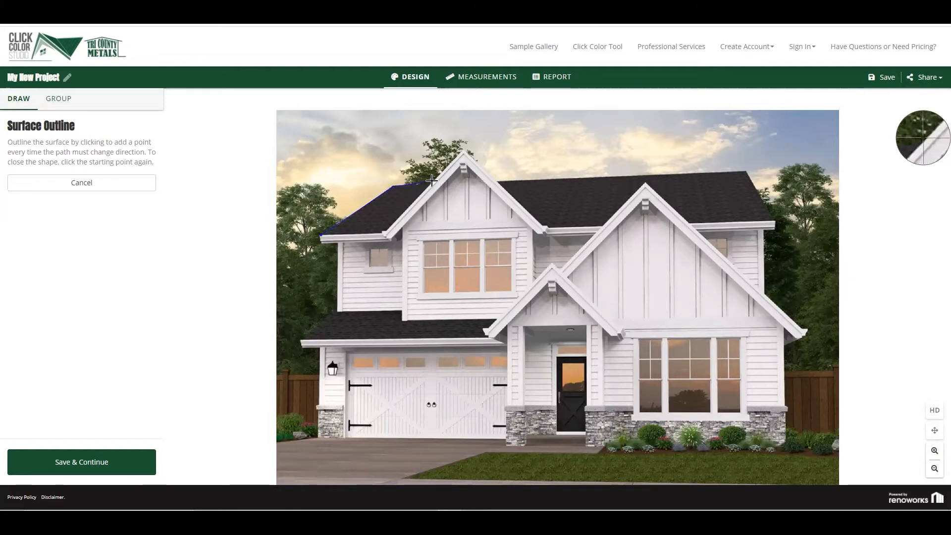
{"action": "left_click", "coordinate": [432, 181]}
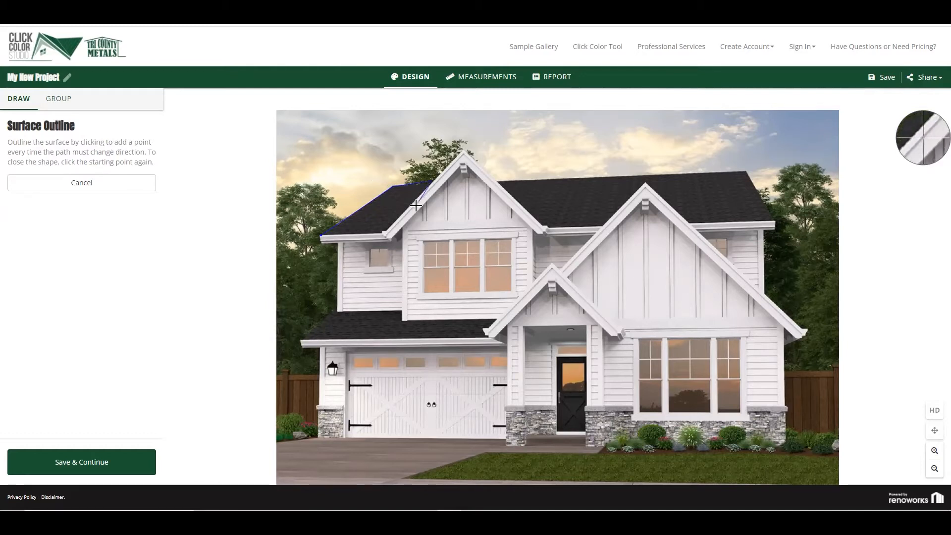
{"action": "left_click", "coordinate": [385, 233]}
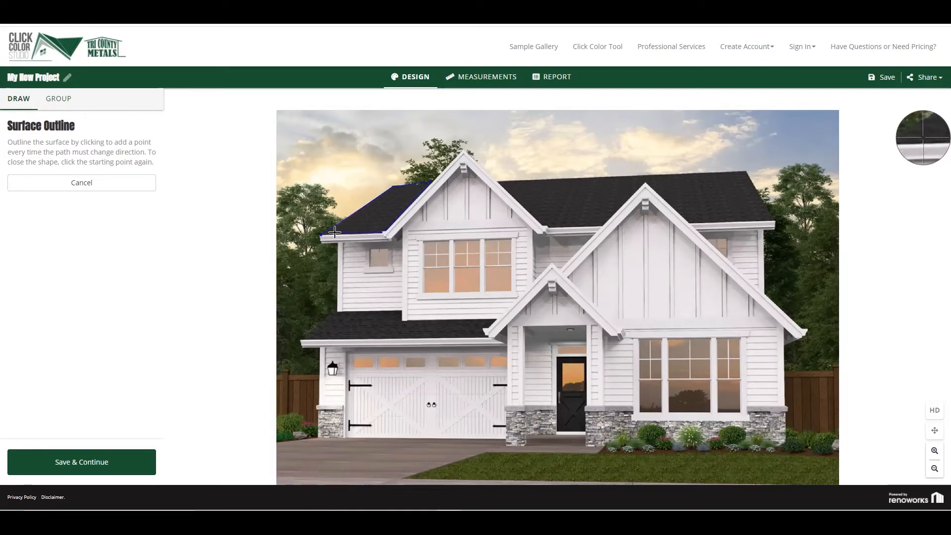
{"action": "left_click", "coordinate": [322, 235]}
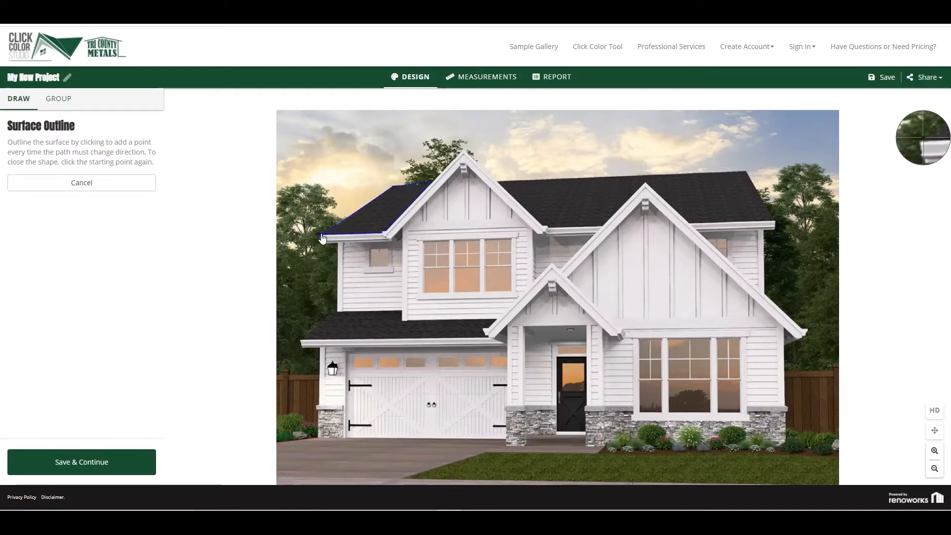
{"action": "left_click", "coordinate": [322, 236]}
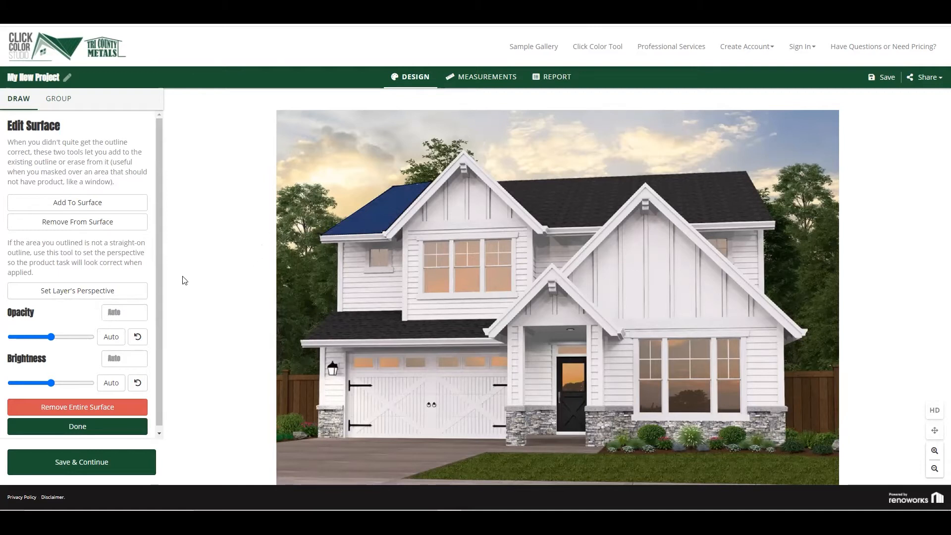
Set the upper-left roof section's perspective by fitting the perspective rectangle's corners to its ridge and eave
{"action": "left_click", "coordinate": [67, 295]}
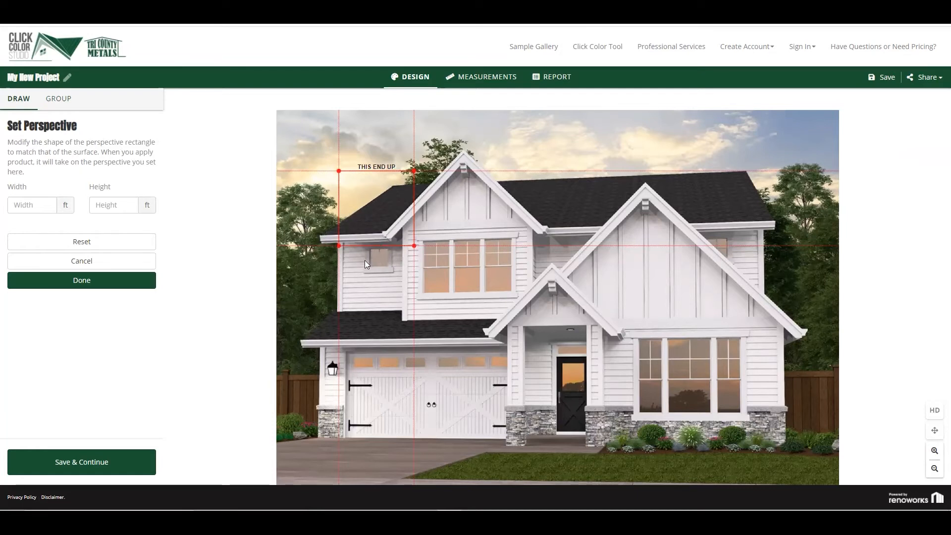
{"action": "left_click_drag", "start_coordinate": [340, 245], "coordinate": [323, 236]}
{"action": "left_click_drag", "start_coordinate": [337, 170], "coordinate": [425, 183]}
{"action": "left_click_drag", "start_coordinate": [429, 182], "coordinate": [430, 183]}
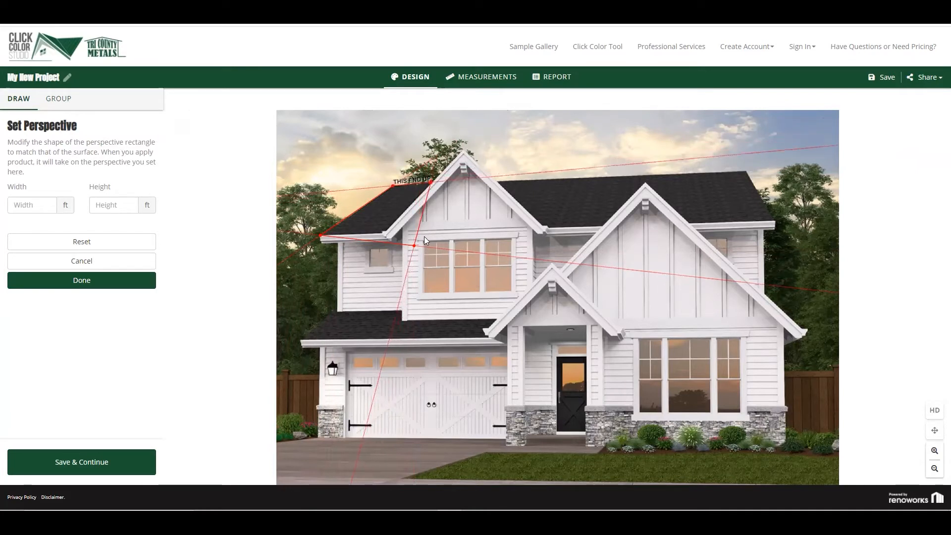
{"action": "left_click_drag", "start_coordinate": [414, 246], "coordinate": [387, 233]}
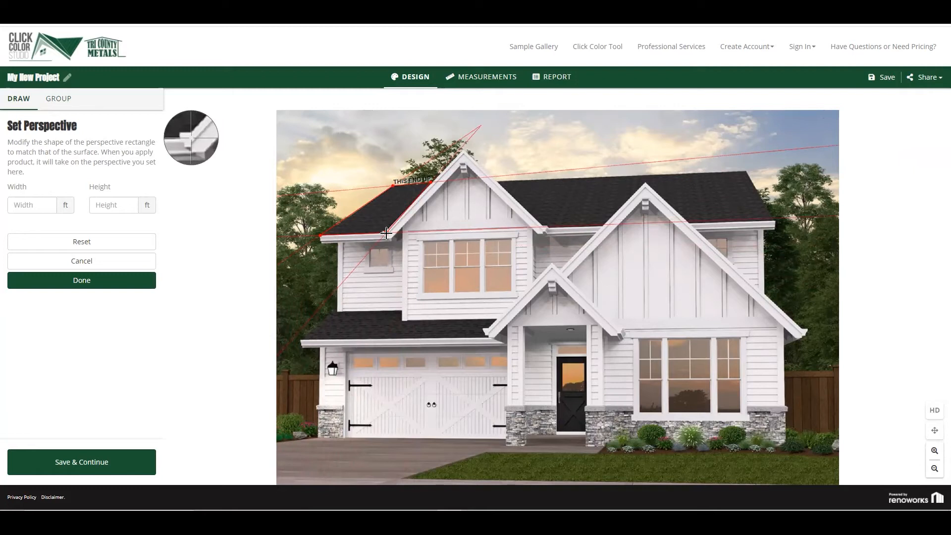
{"action": "left_click_drag", "start_coordinate": [386, 233], "coordinate": [385, 233]}
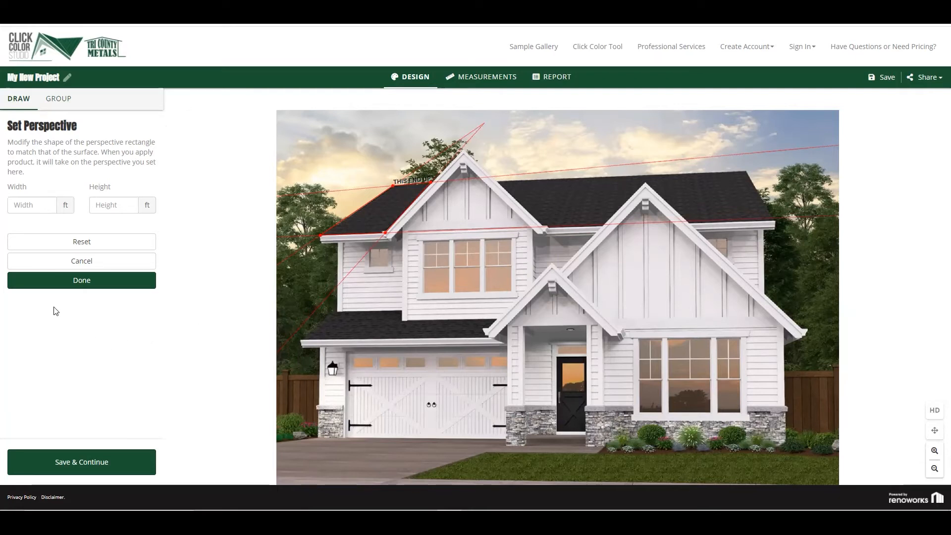
{"action": "left_click", "coordinate": [73, 282]}
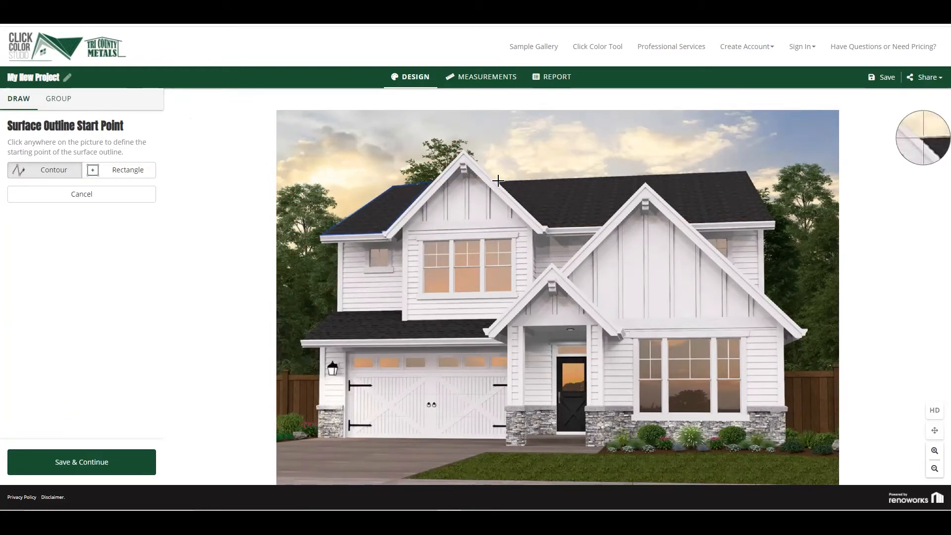
Outline the large main roof section between and behind the two upper gables as a metal roofing surface with the Contour option
{"action": "left_click", "coordinate": [498, 180]}
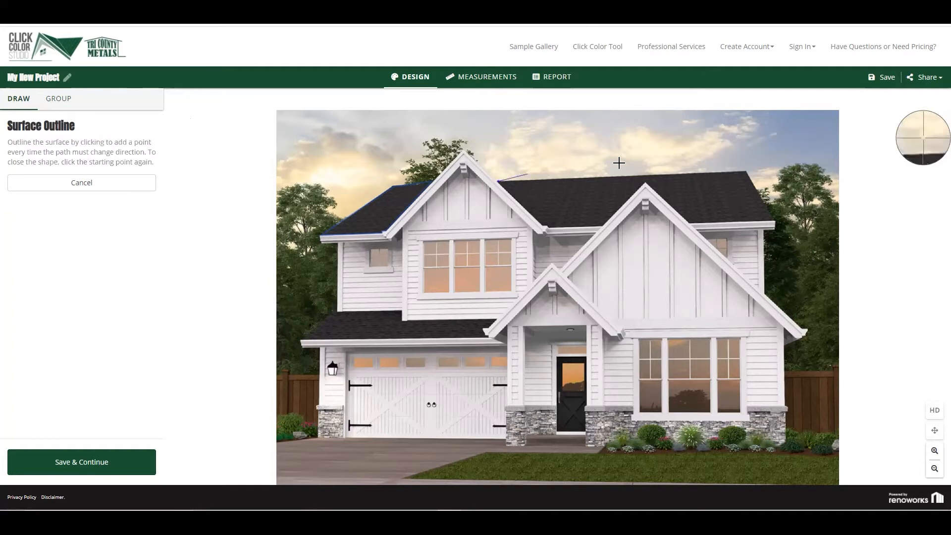
{"action": "left_click", "coordinate": [745, 170]}
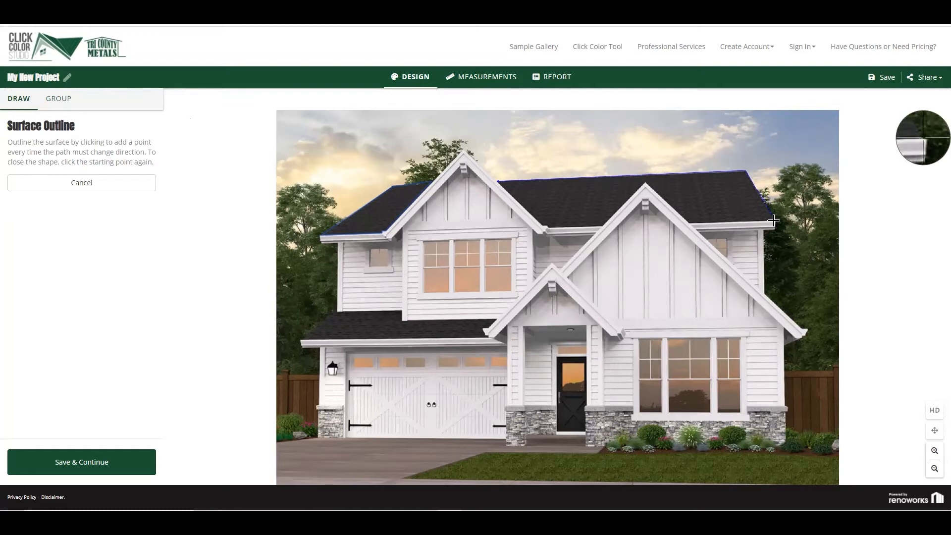
{"action": "left_click", "coordinate": [774, 220]}
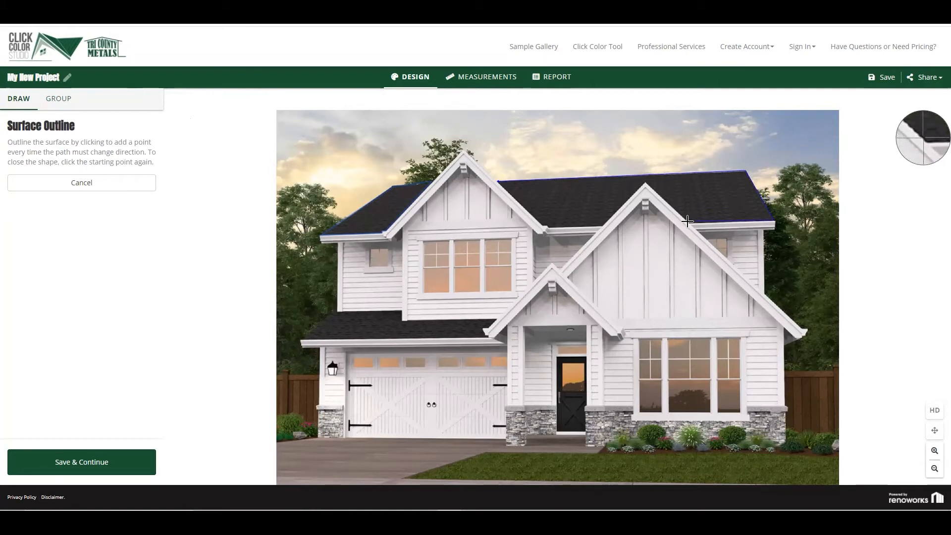
{"action": "left_click", "coordinate": [687, 221]}
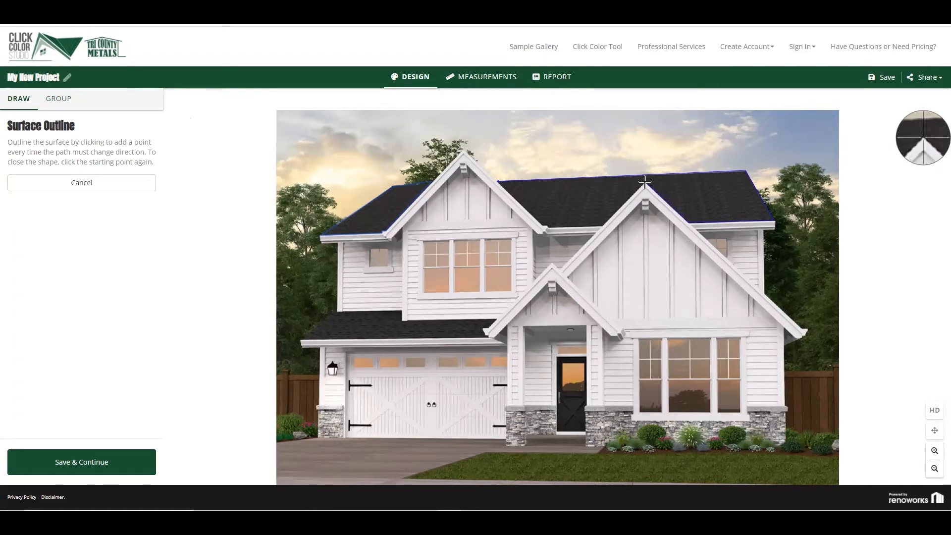
{"action": "left_click", "coordinate": [645, 183]}
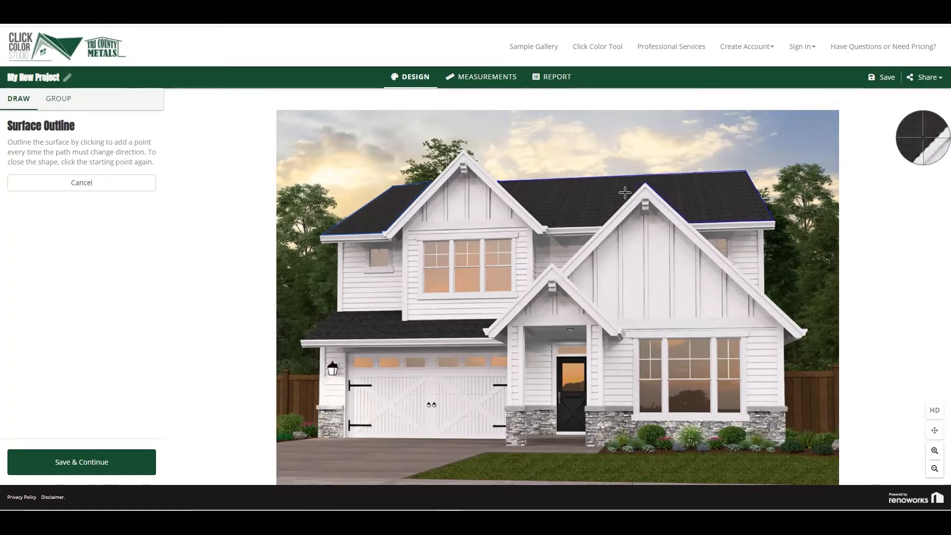
{"action": "left_click", "coordinate": [602, 226]}
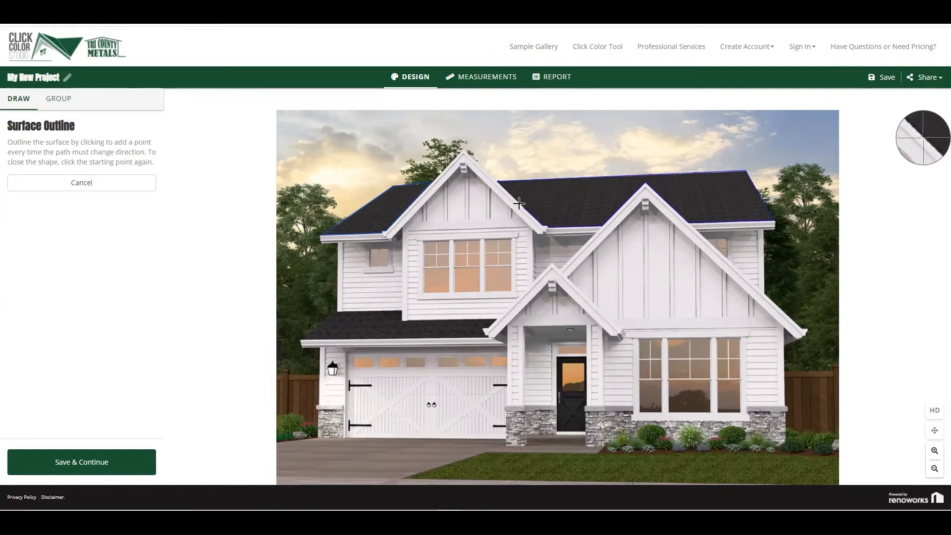
{"action": "left_click", "coordinate": [499, 182]}
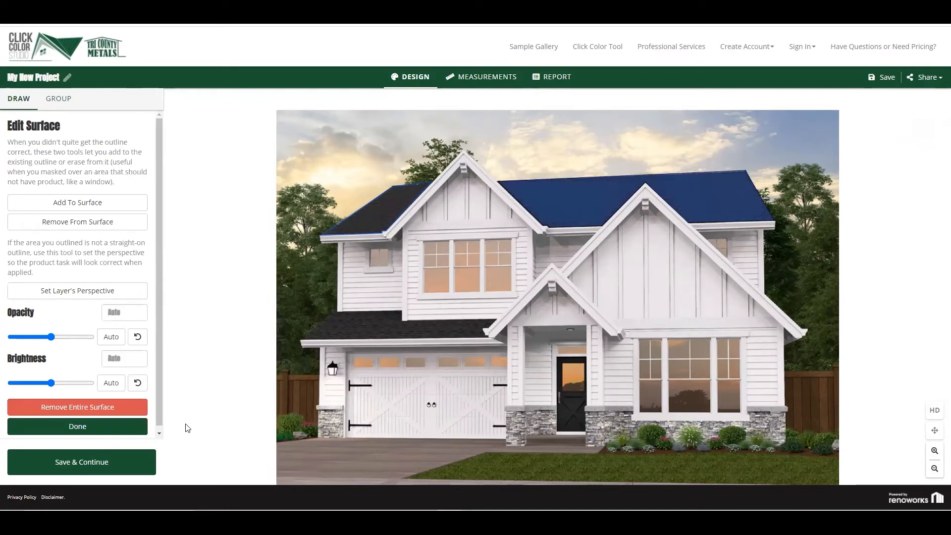
Set the main roof section's perspective along its ridge and eave, extending the lower-left corner behind the front gable, and finish the surface
{"action": "left_click", "coordinate": [95, 293]}
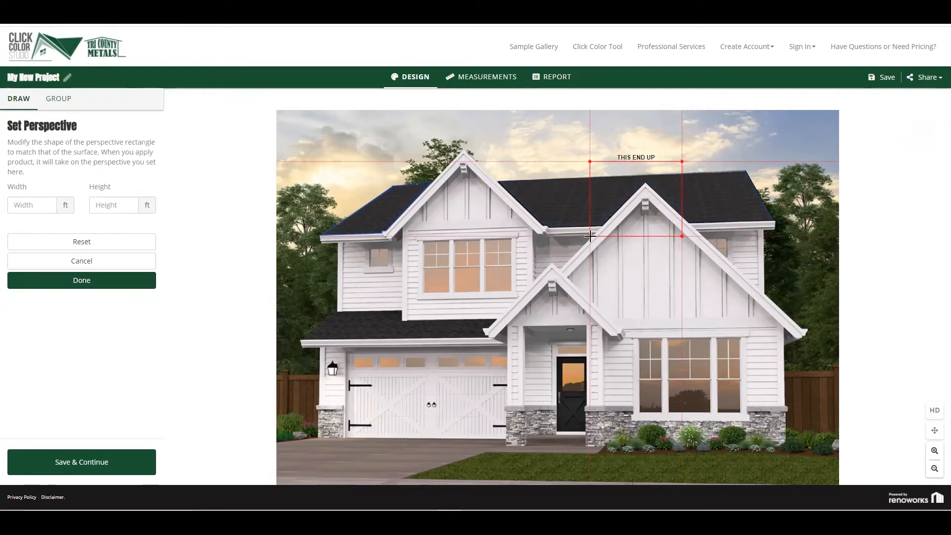
{"action": "left_click_drag", "start_coordinate": [590, 235], "coordinate": [554, 226]}
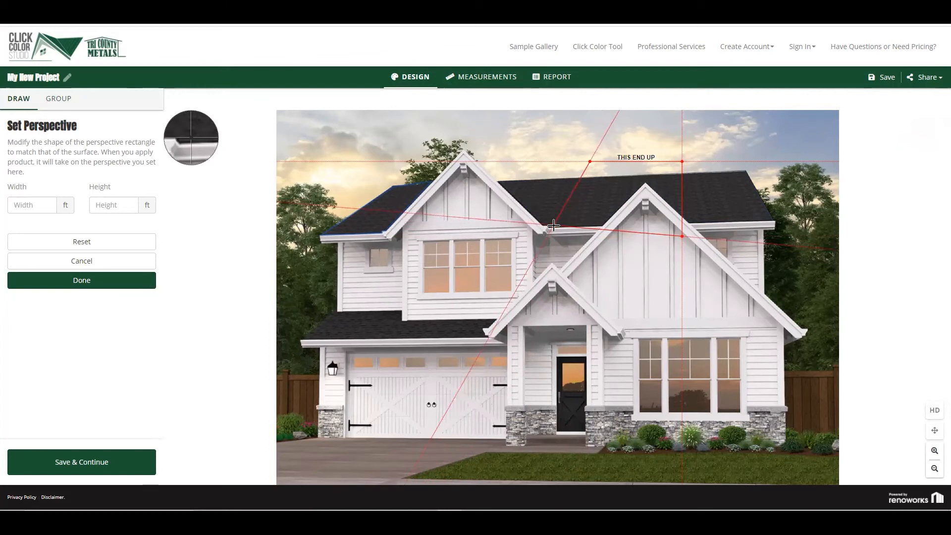
{"action": "left_click_drag", "start_coordinate": [553, 226], "coordinate": [552, 225]}
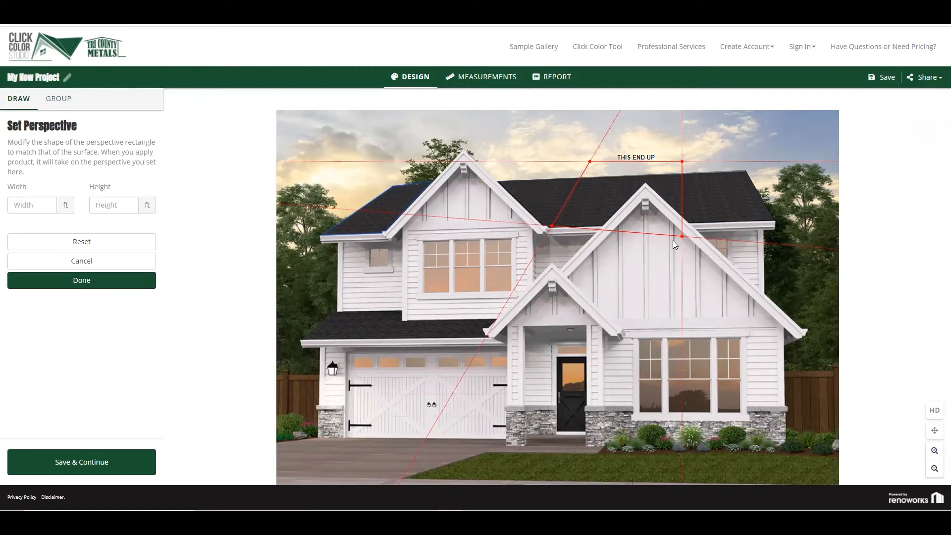
{"action": "left_click_drag", "start_coordinate": [681, 236], "coordinate": [773, 220]}
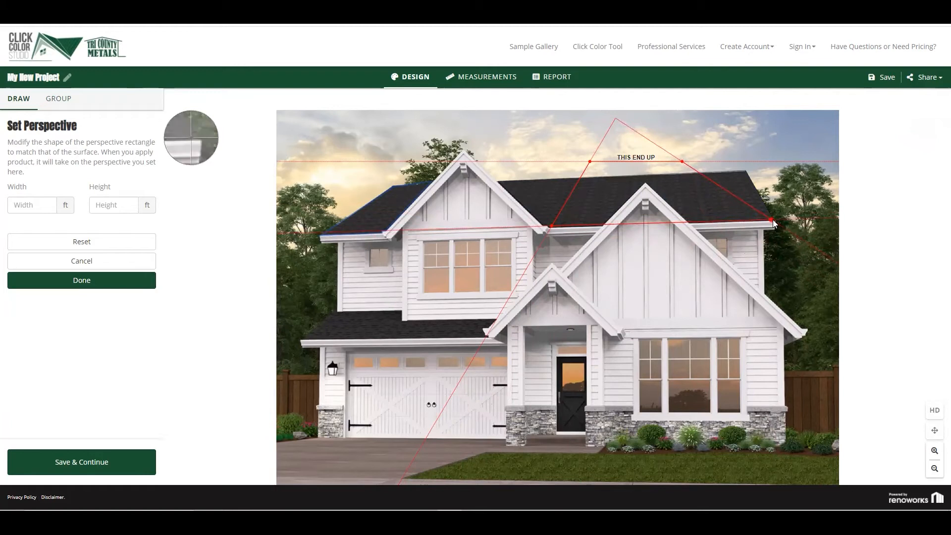
{"action": "left_click_drag", "start_coordinate": [682, 160], "coordinate": [746, 171]}
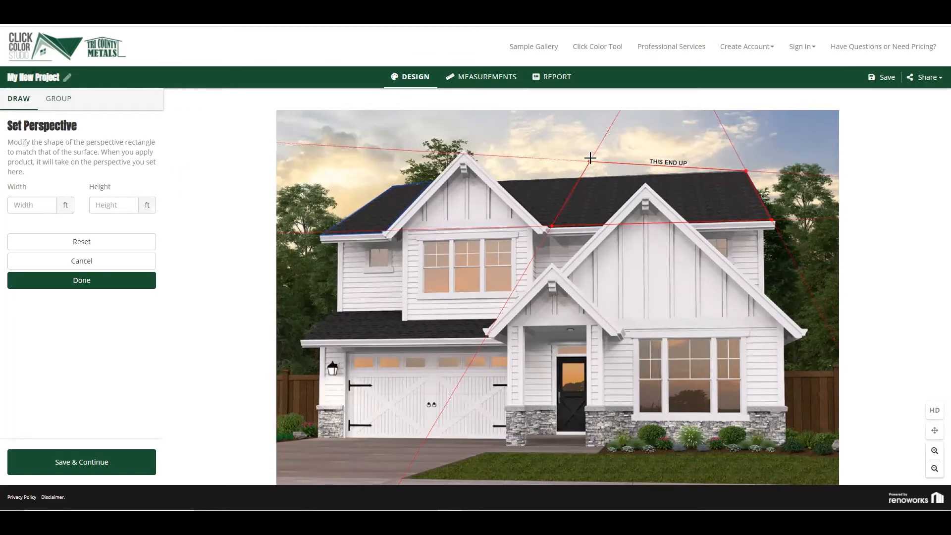
{"action": "left_click_drag", "start_coordinate": [590, 161], "coordinate": [499, 182]}
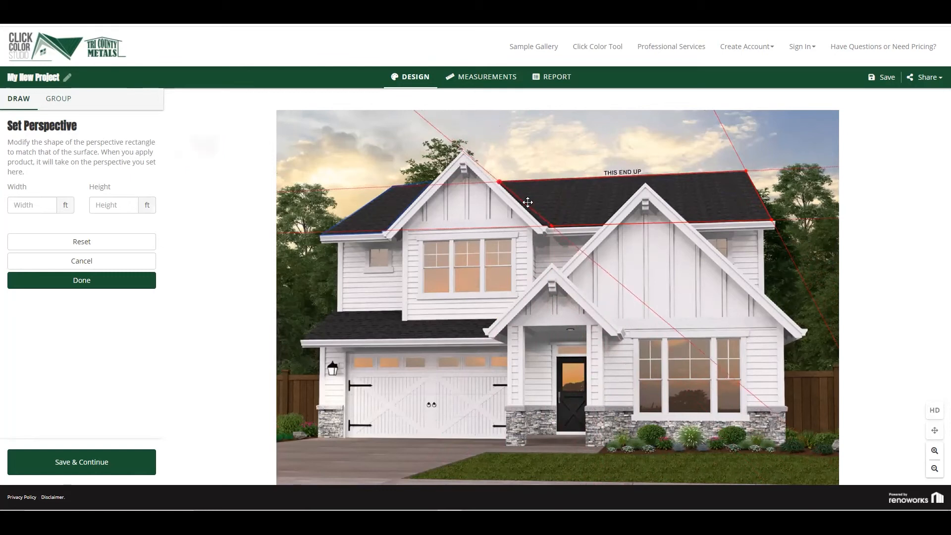
{"action": "left_click_drag", "start_coordinate": [551, 227], "coordinate": [492, 231]}
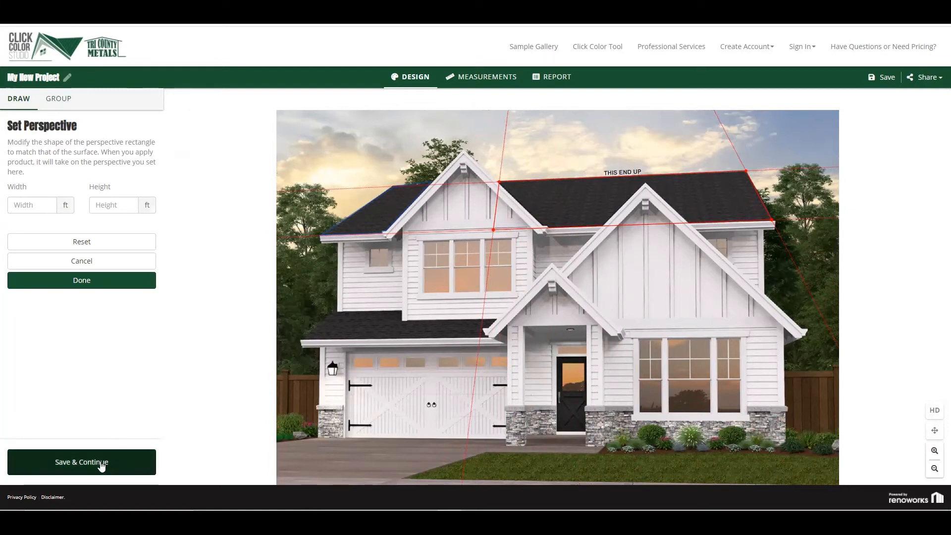
{"action": "left_click", "coordinate": [79, 282]}
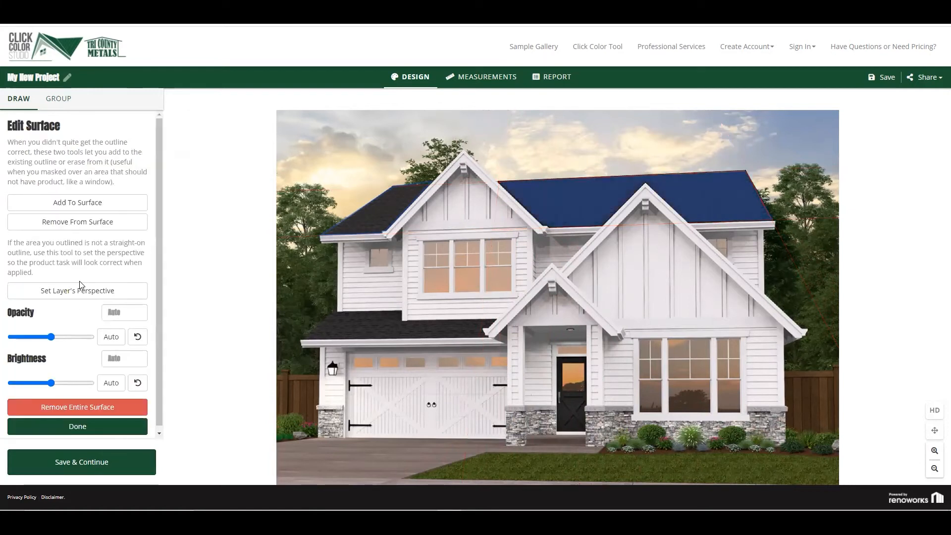
{"action": "left_click", "coordinate": [79, 428]}
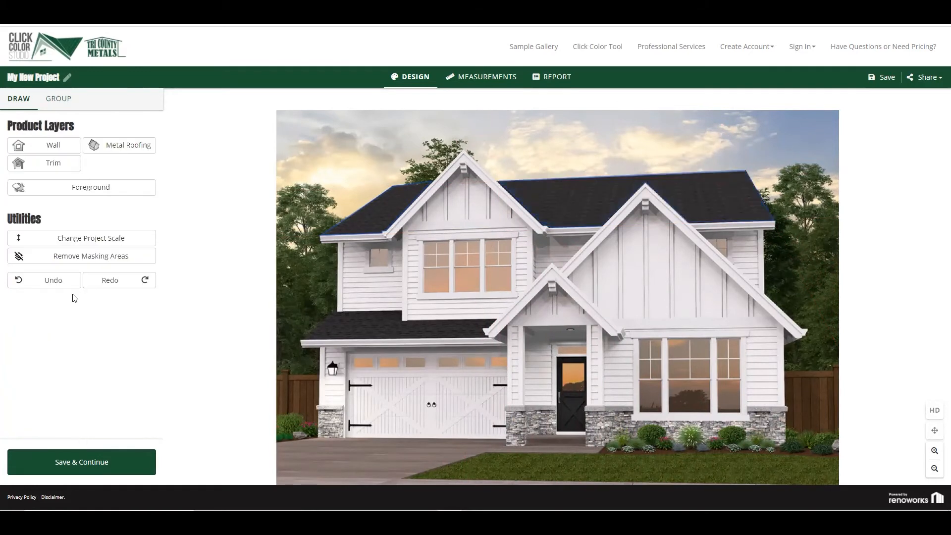
Outline the lower roof above the garage as a metal roofing surface with the Contour option, following the step in the wall
{"action": "left_click", "coordinate": [127, 146]}
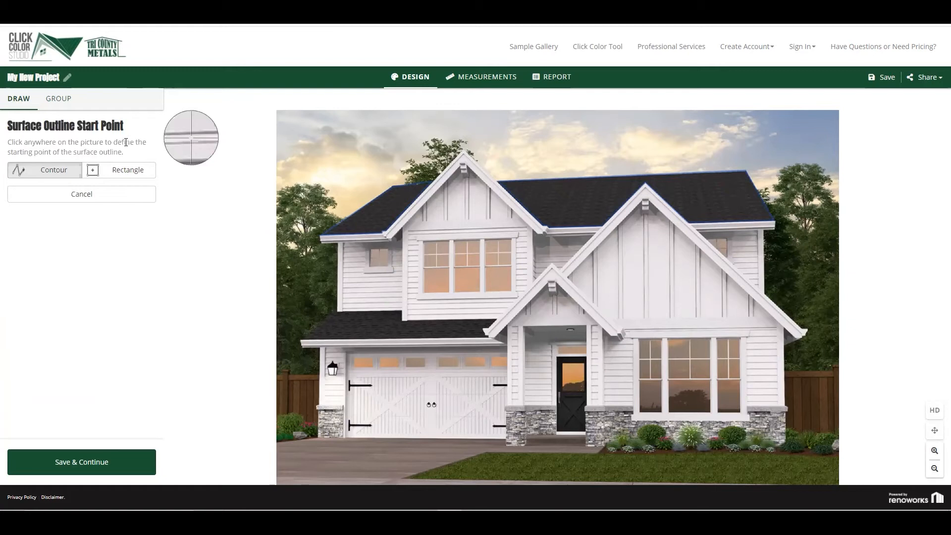
{"action": "left_click", "coordinate": [335, 311]}
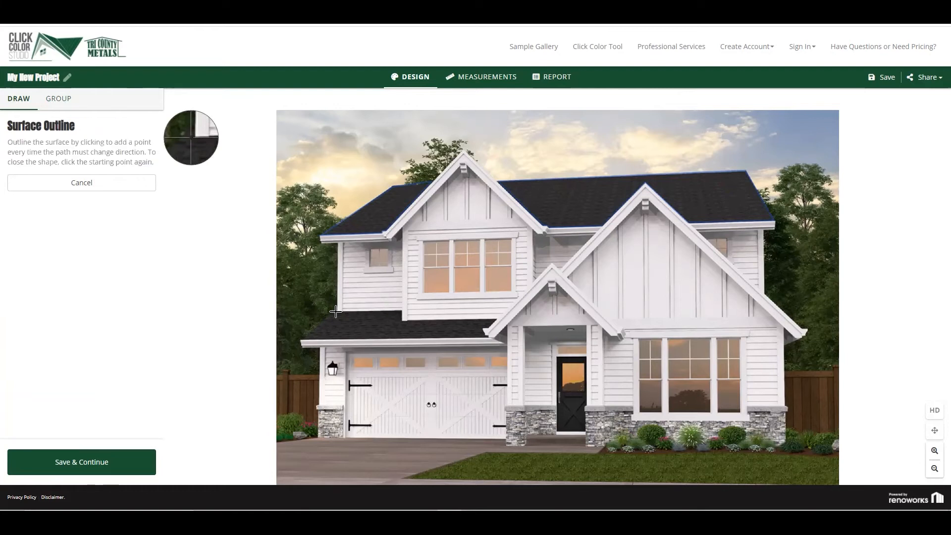
{"action": "left_click", "coordinate": [302, 339]}
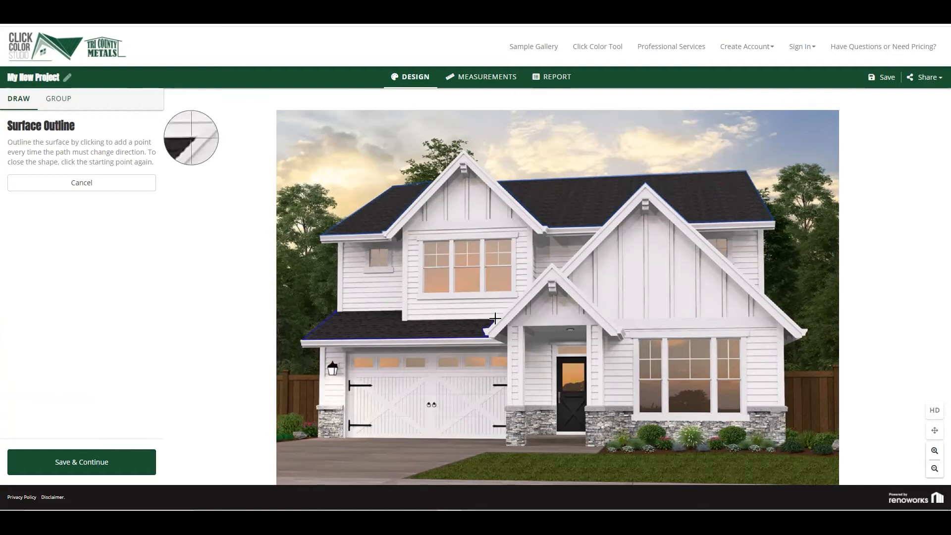
{"action": "left_click", "coordinate": [495, 319]}
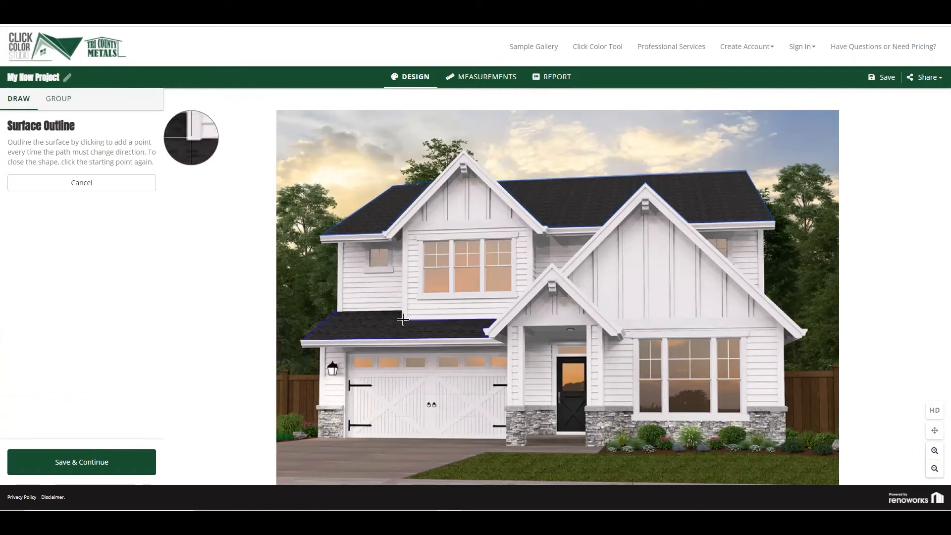
{"action": "left_click", "coordinate": [402, 319]}
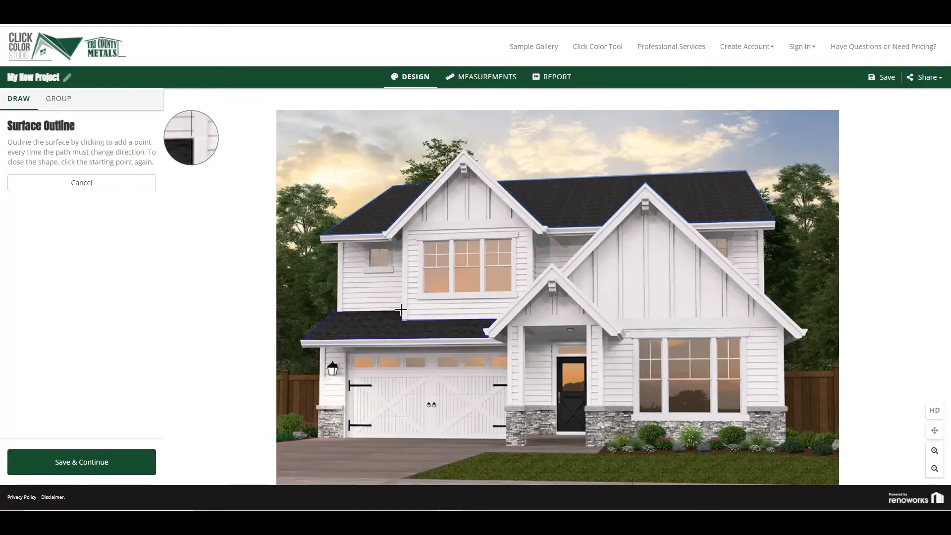
{"action": "left_click", "coordinate": [401, 310]}
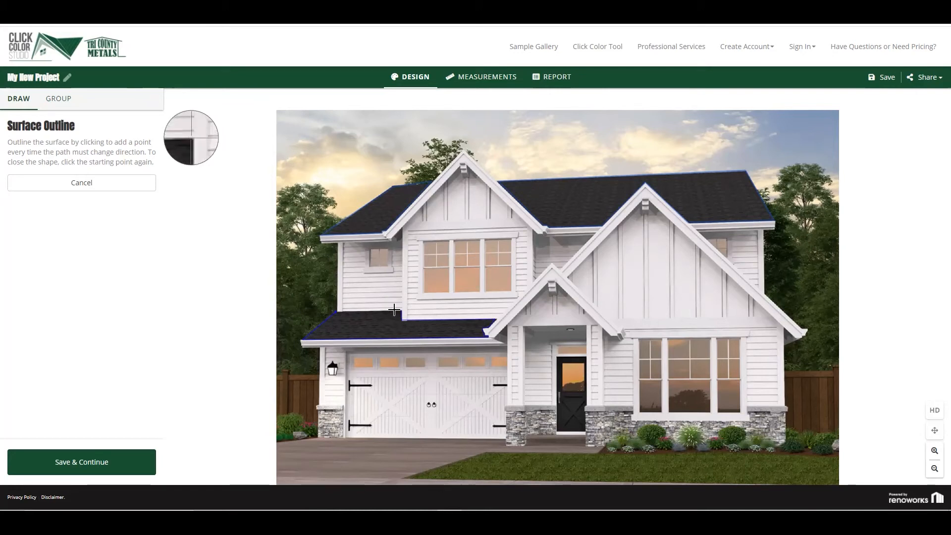
{"action": "left_click", "coordinate": [338, 316]}
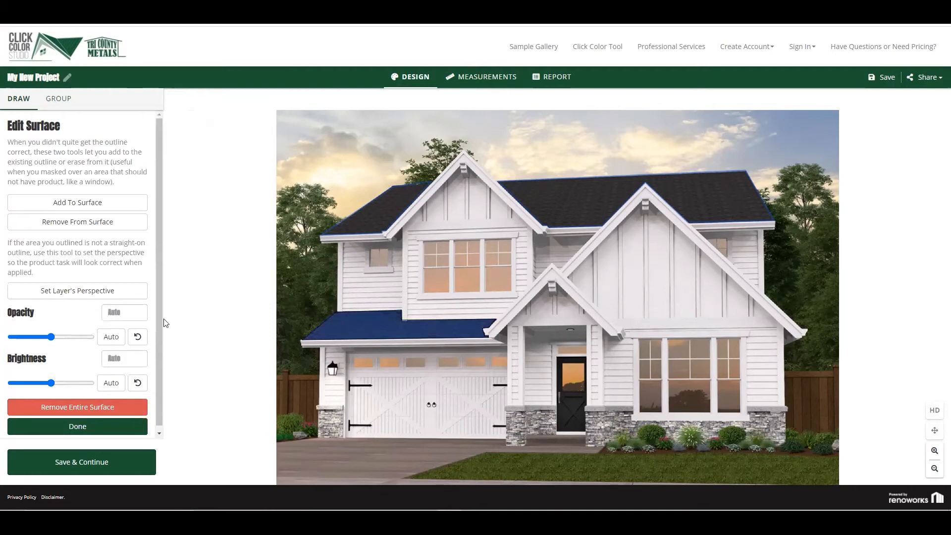
Set the garage roof's perspective by fitting the rectangle to its sloped side and eave, with the far corners near the entry gable
{"action": "left_click", "coordinate": [108, 292]}
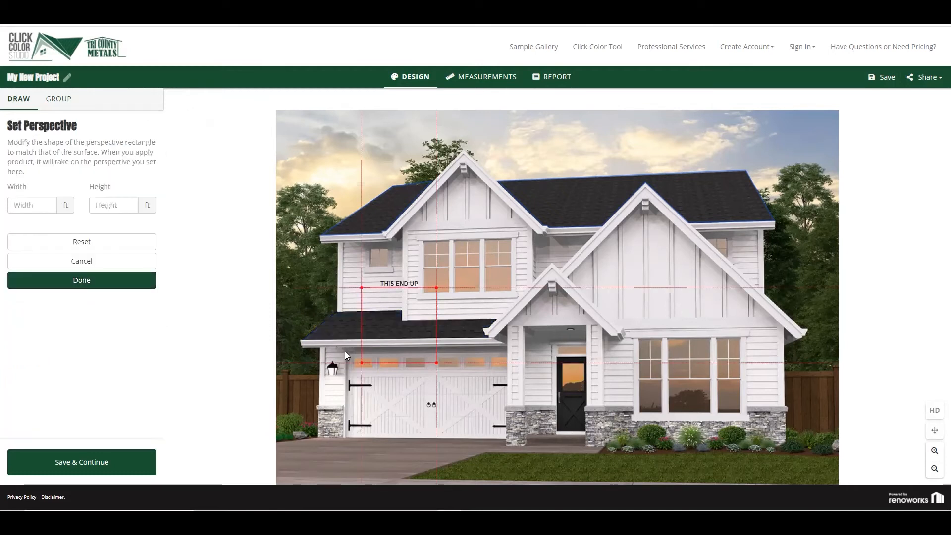
{"action": "left_click_drag", "start_coordinate": [362, 362], "coordinate": [299, 340]}
{"action": "left_click_drag", "start_coordinate": [361, 288], "coordinate": [337, 311]}
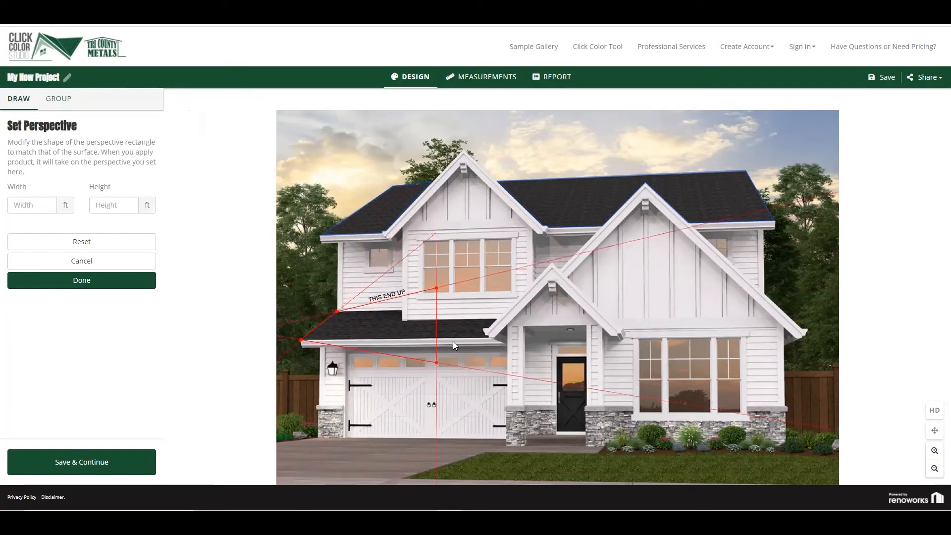
{"action": "left_click_drag", "start_coordinate": [436, 363], "coordinate": [502, 340]}
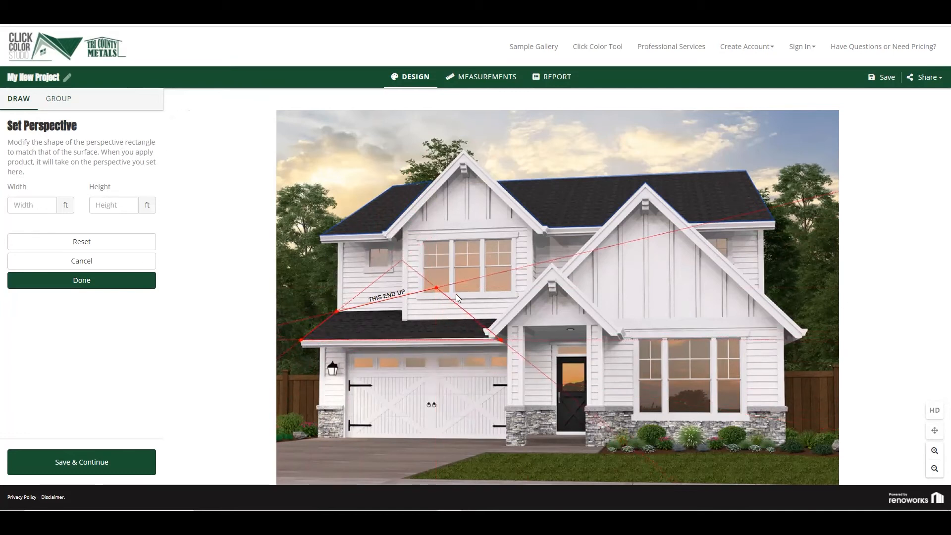
{"action": "left_click_drag", "start_coordinate": [436, 288], "coordinate": [502, 309]}
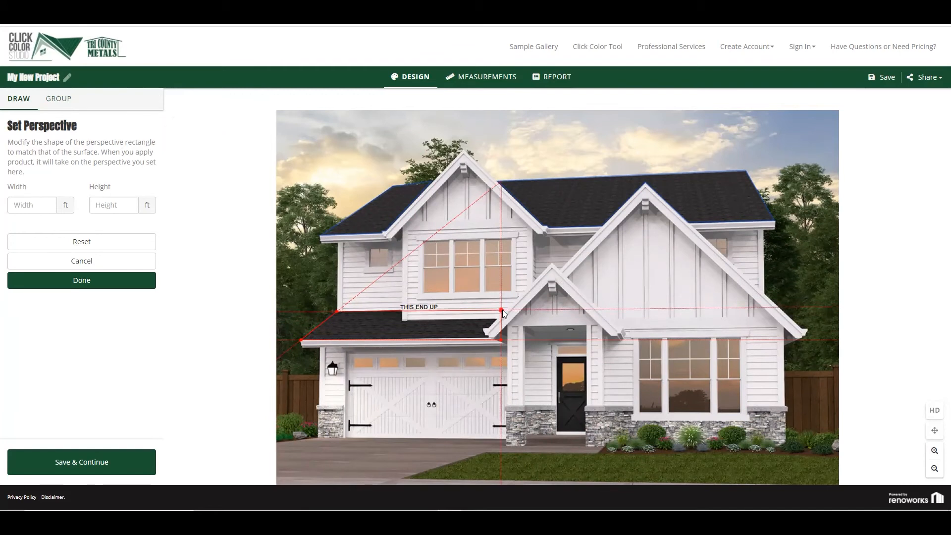
{"action": "left_click", "coordinate": [105, 281]}
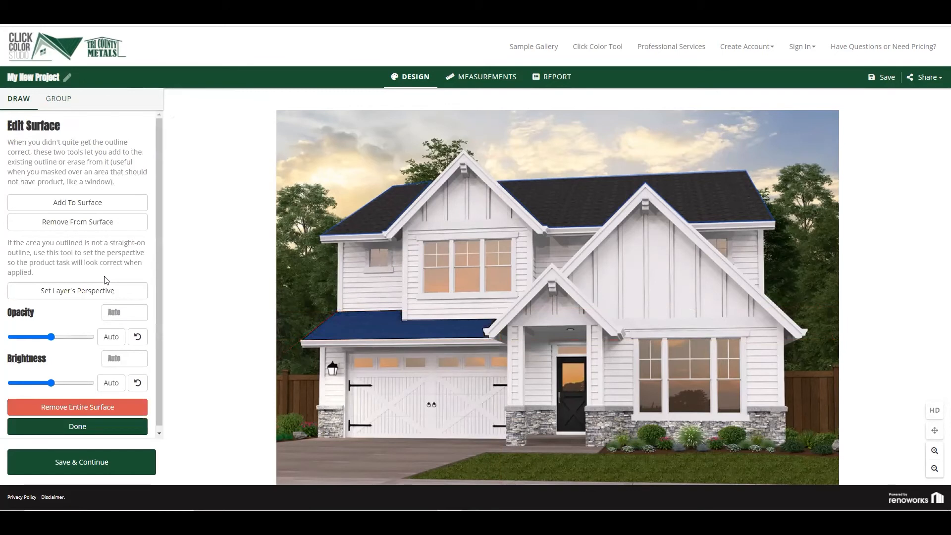
Save the outlined surfaces and apply Ultra Rib - Core Defender roofing in Light Stone to both the main roof and the garage roof
{"action": "left_click", "coordinate": [92, 464]}
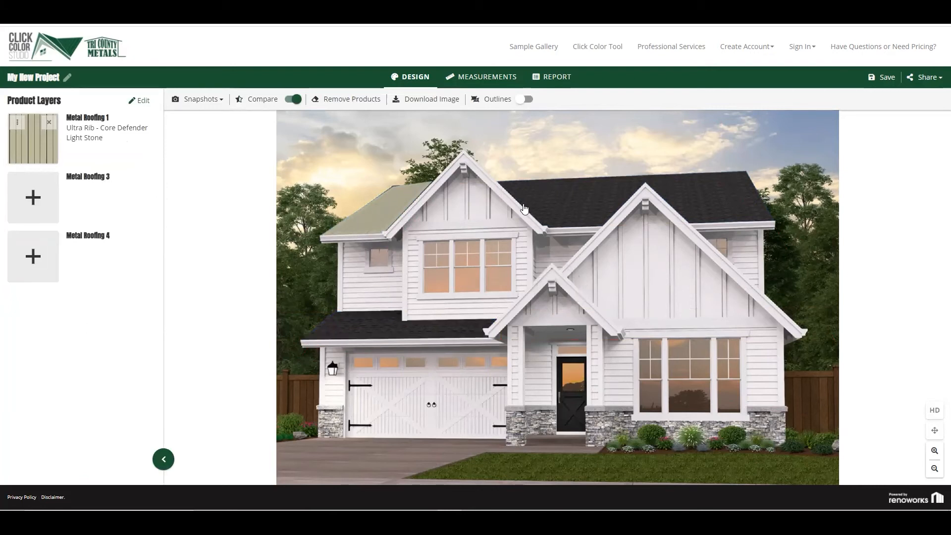
{"action": "left_click", "coordinate": [549, 210]}
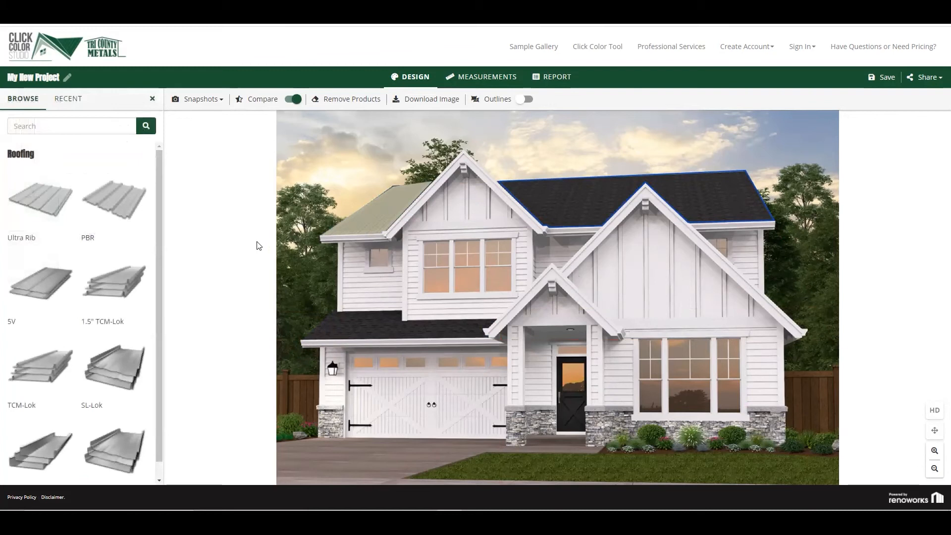
{"action": "left_click", "coordinate": [47, 208]}
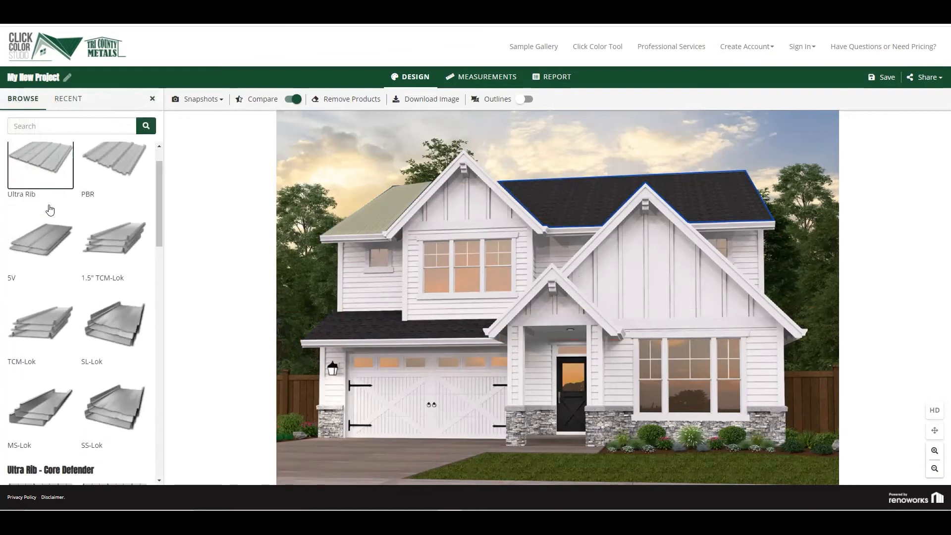
{"action": "left_click", "coordinate": [115, 282]}
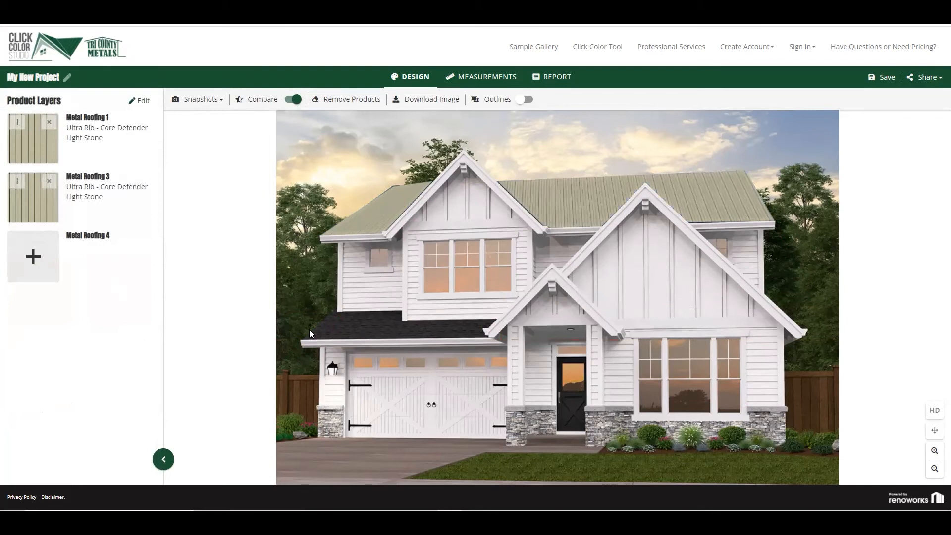
{"action": "left_click", "coordinate": [353, 332]}
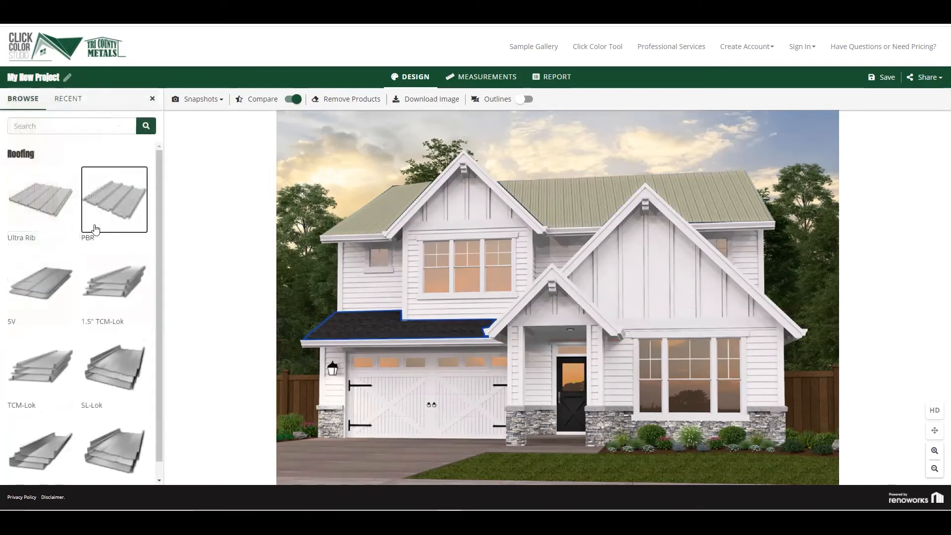
{"action": "left_click", "coordinate": [44, 203]}
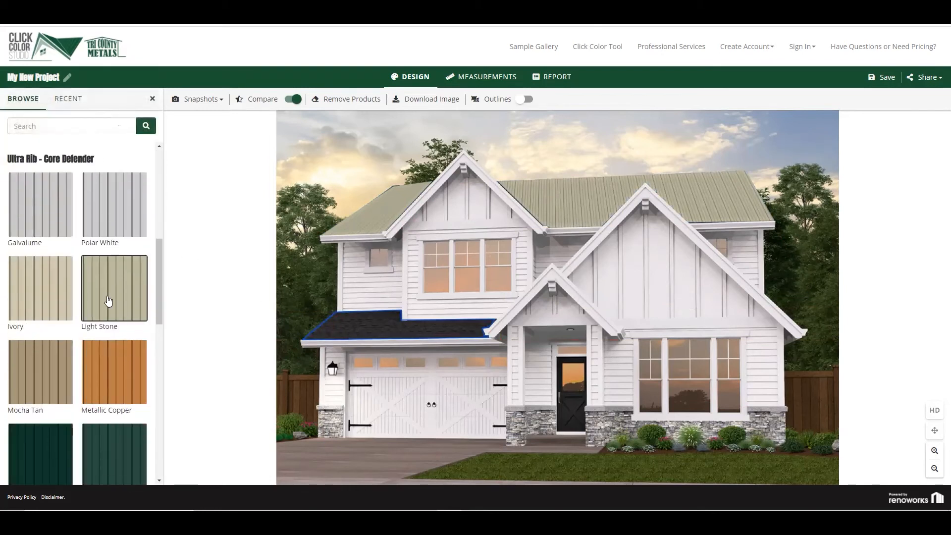
{"action": "left_click", "coordinate": [109, 301]}
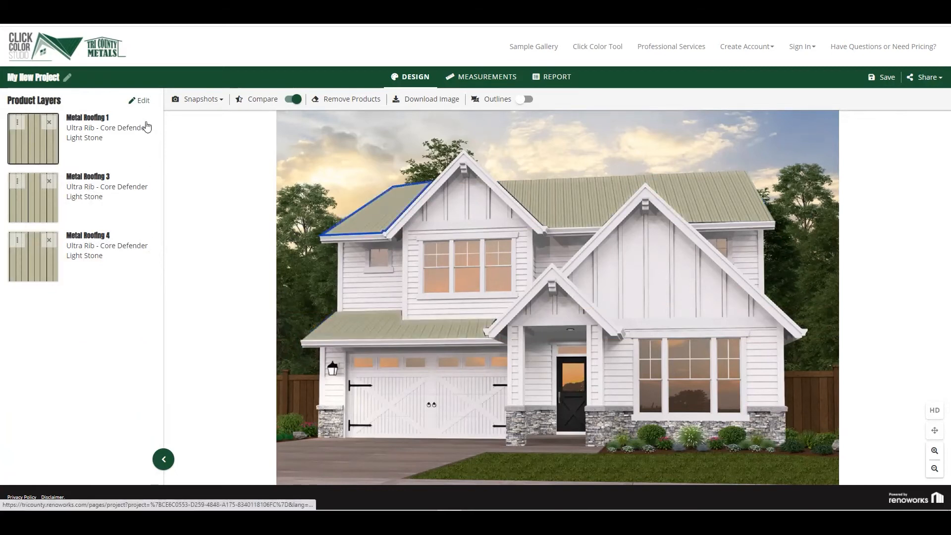
Group the upper-left, main and garage roof sections into one metal roofing layer and save the grouping
{"action": "left_click", "coordinate": [143, 101]}
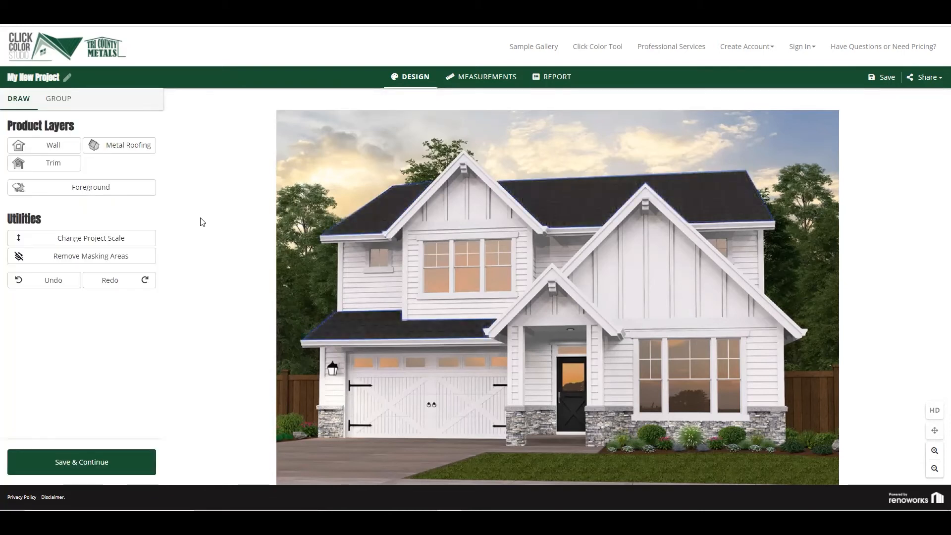
{"action": "left_click", "coordinate": [146, 154]}
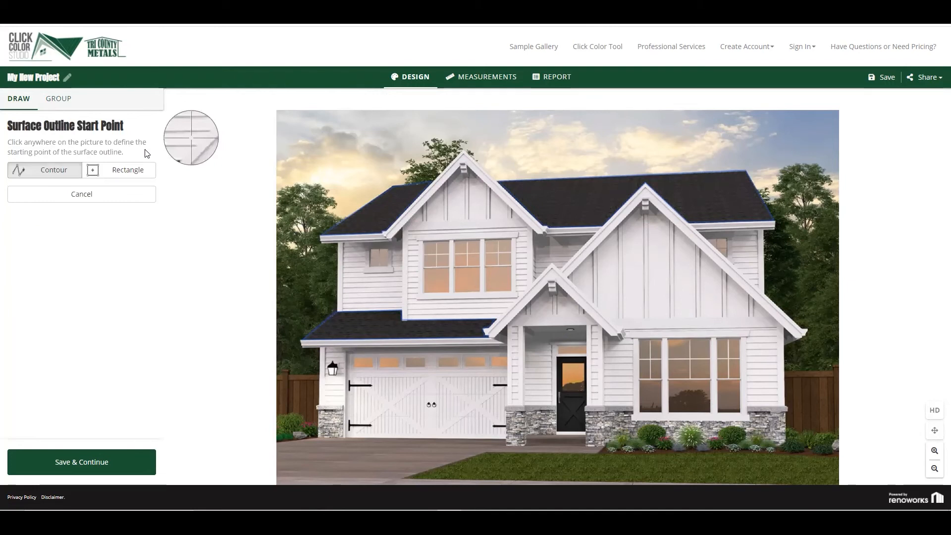
{"action": "left_click", "coordinate": [63, 101]}
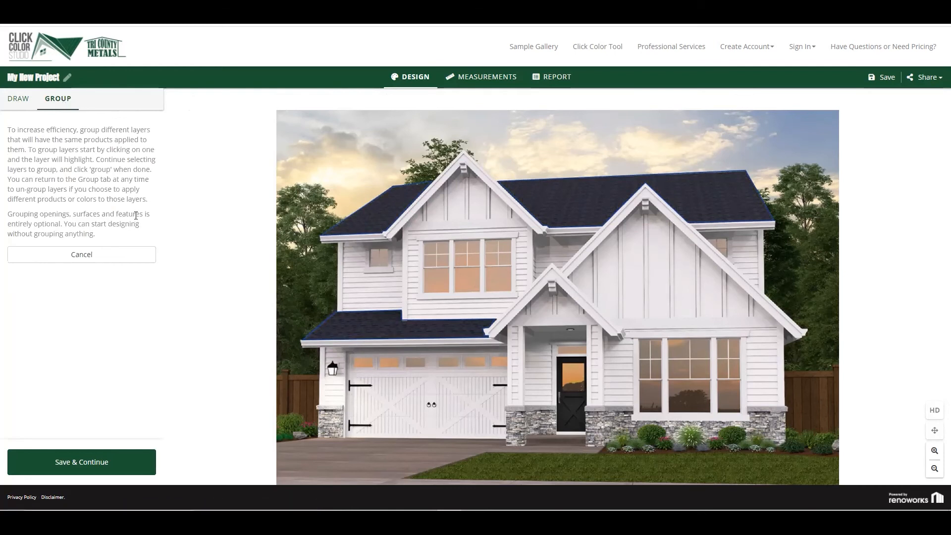
{"action": "left_click", "coordinate": [373, 210]}
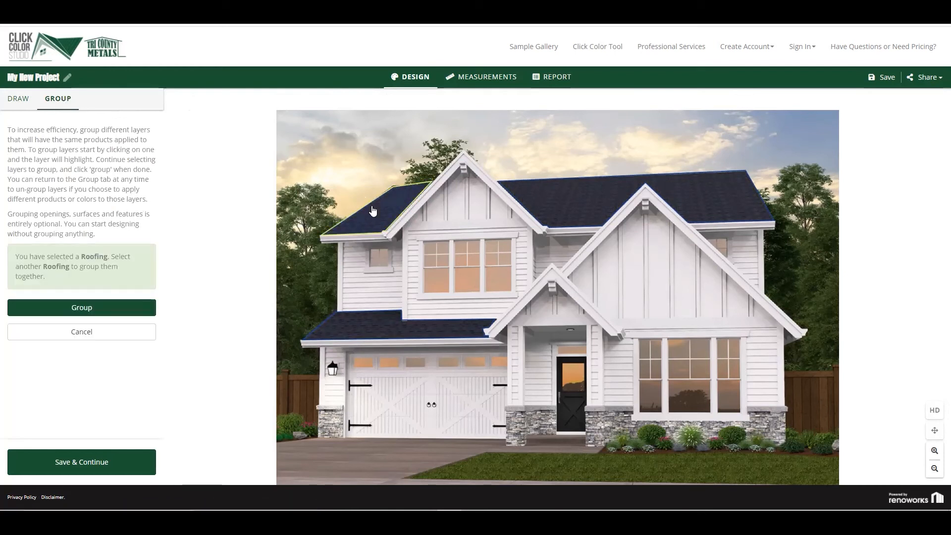
{"action": "left_click", "coordinate": [558, 208]}
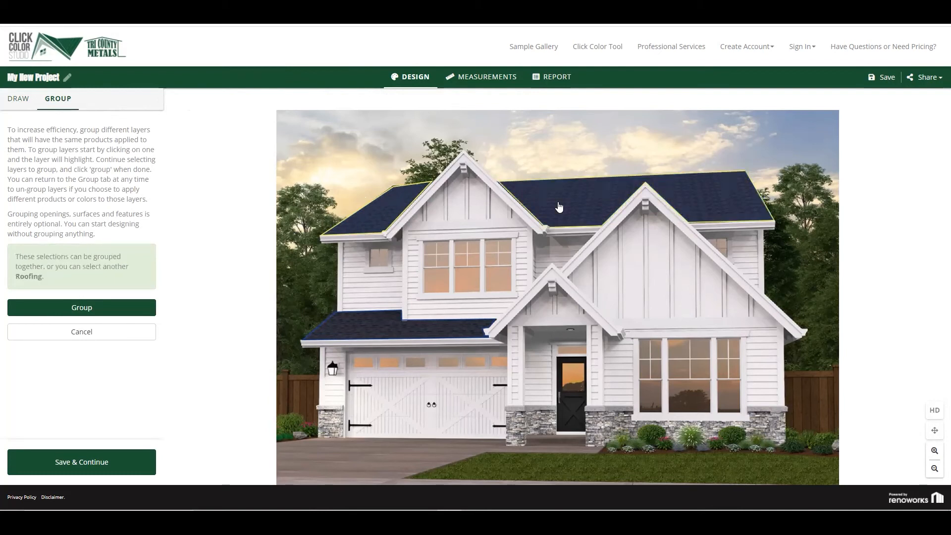
{"action": "left_click", "coordinate": [444, 334]}
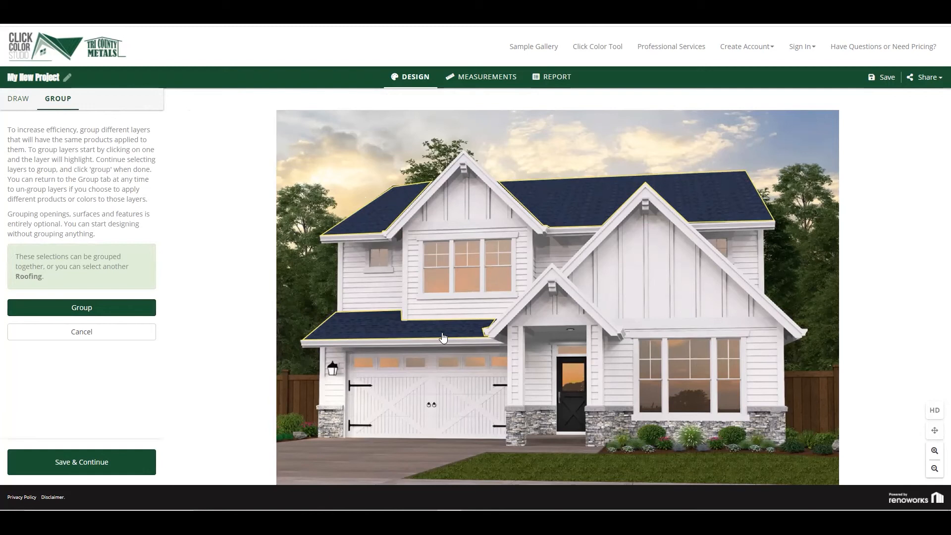
{"action": "left_click", "coordinate": [120, 309]}
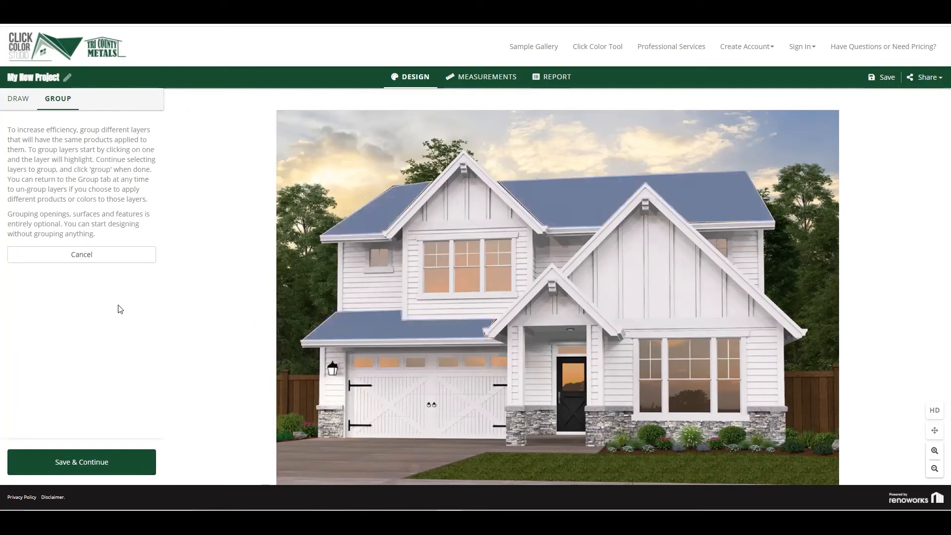
{"action": "left_click", "coordinate": [106, 462]}
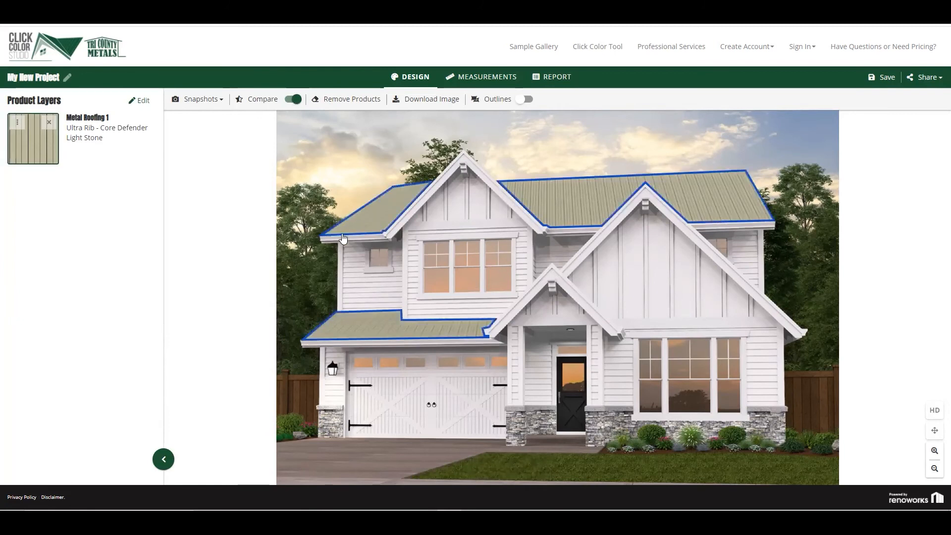
Apply 1.5" TCM-Lok - Core Defender roofing in Metallic Copper to the grouped roof layer
{"action": "left_click", "coordinate": [34, 155]}
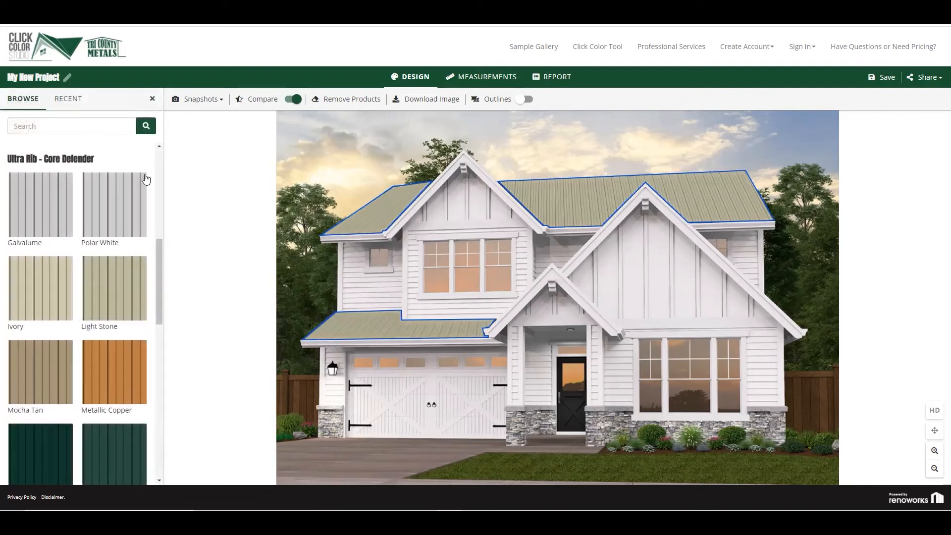
{"action": "scroll", "coordinate": [160, 158], "scroll_direction": "up", "scroll_amount": 7}
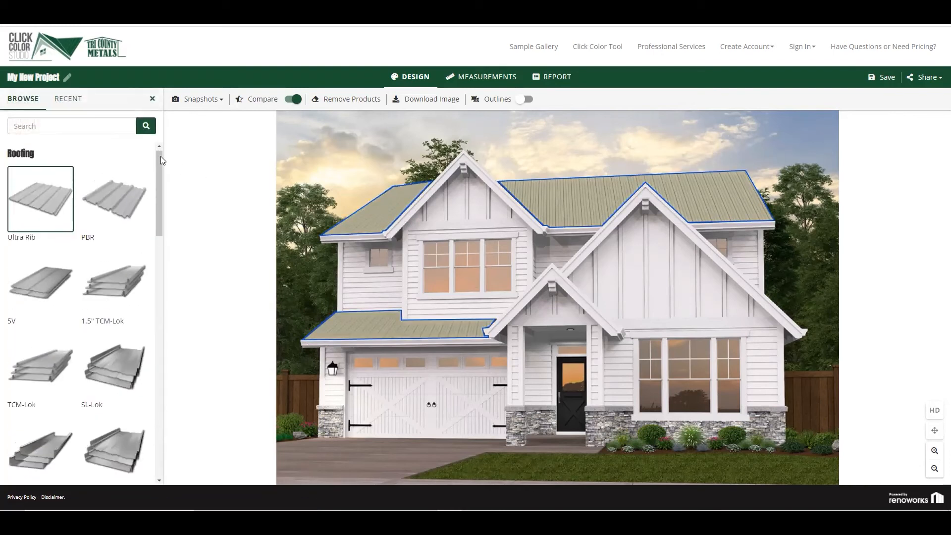
{"action": "left_click_drag", "start_coordinate": [160, 210], "coordinate": [162, 239]}
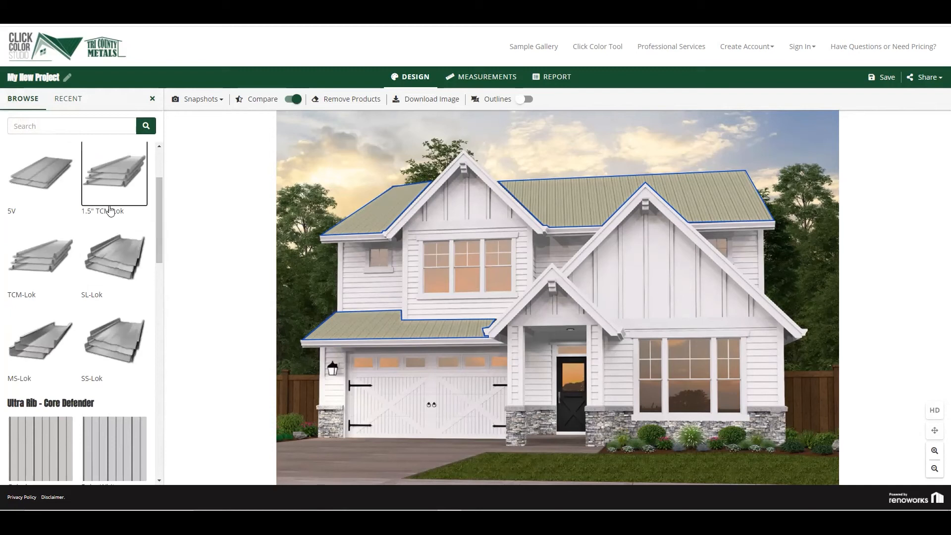
{"action": "left_click", "coordinate": [115, 188]}
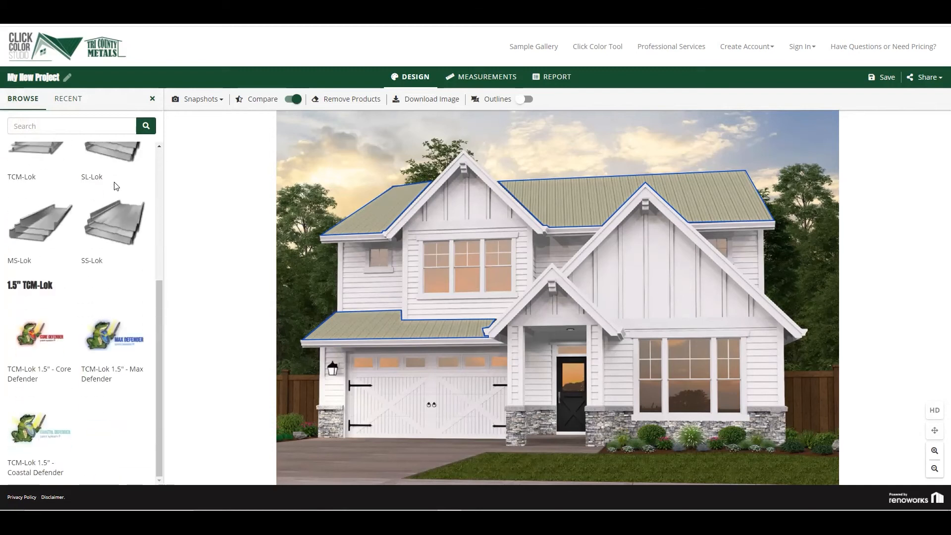
{"action": "left_click", "coordinate": [35, 345]}
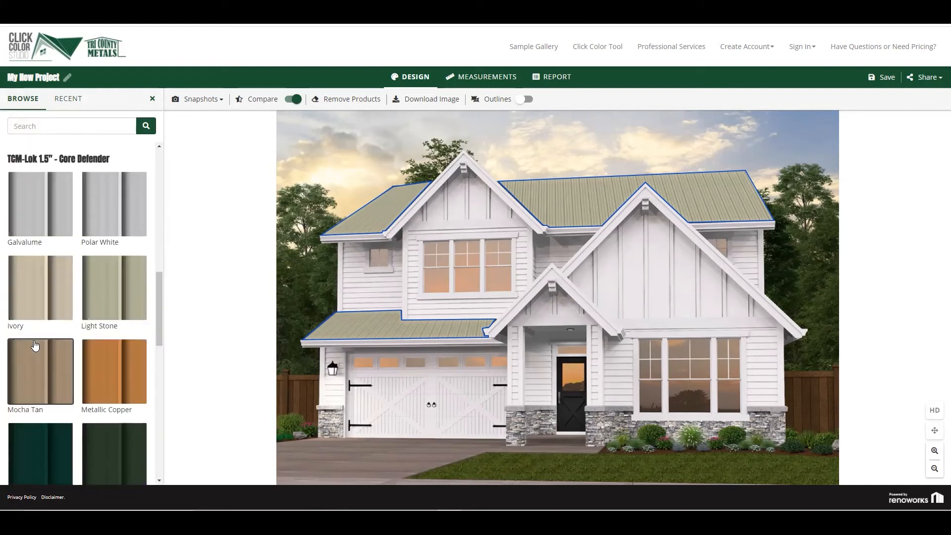
{"action": "left_click", "coordinate": [106, 378]}
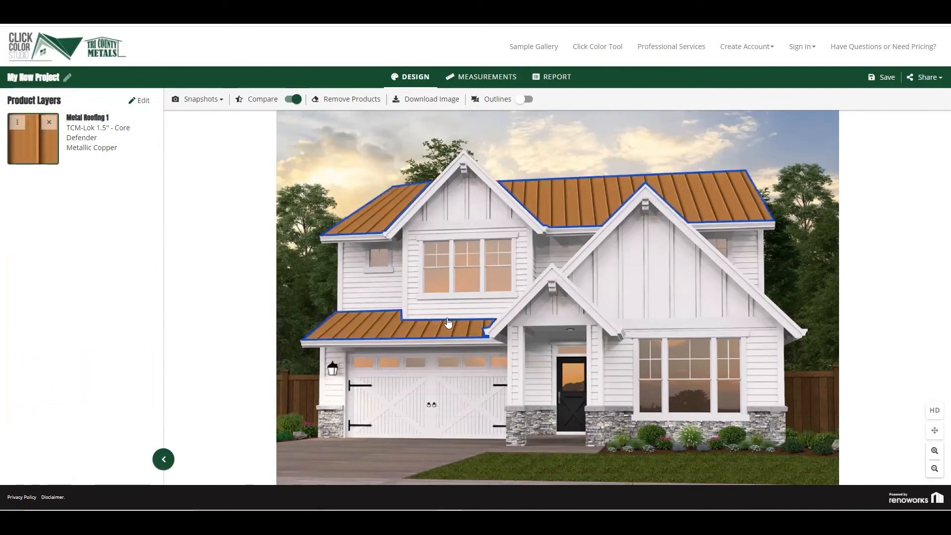
Change the grouped roof's TCM-Lok 1.5" - Core Defender color, trying Mocha Tan and ending with Polar White
{"action": "left_click", "coordinate": [36, 151]}
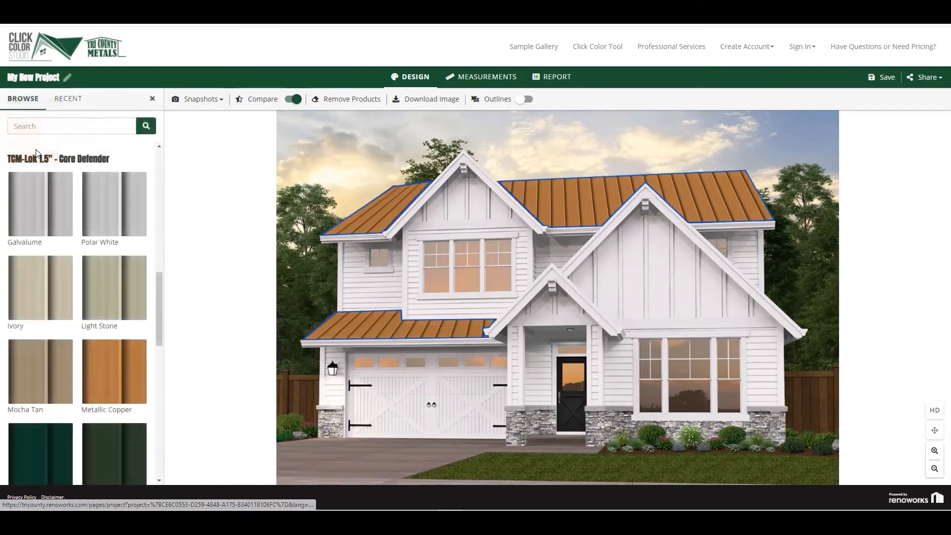
{"action": "left_click", "coordinate": [41, 375]}
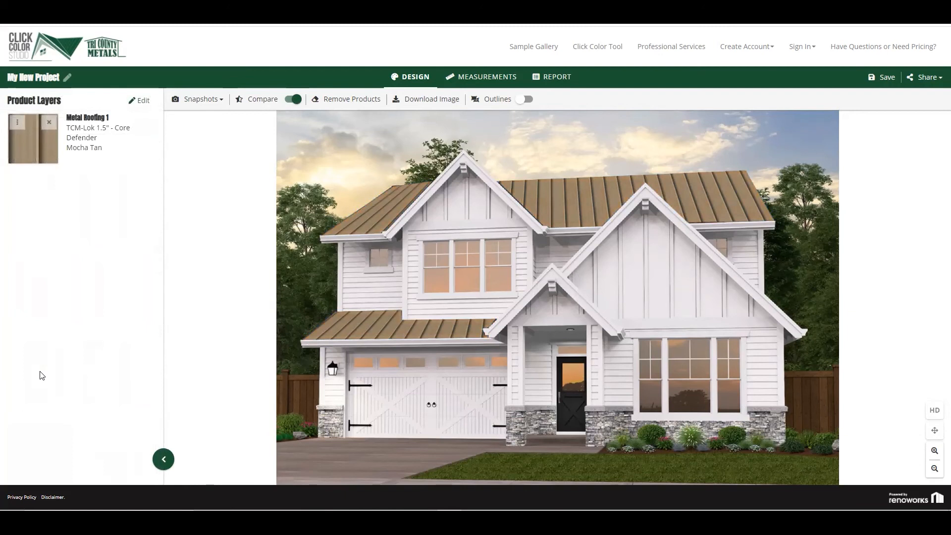
{"action": "left_click", "coordinate": [38, 145]}
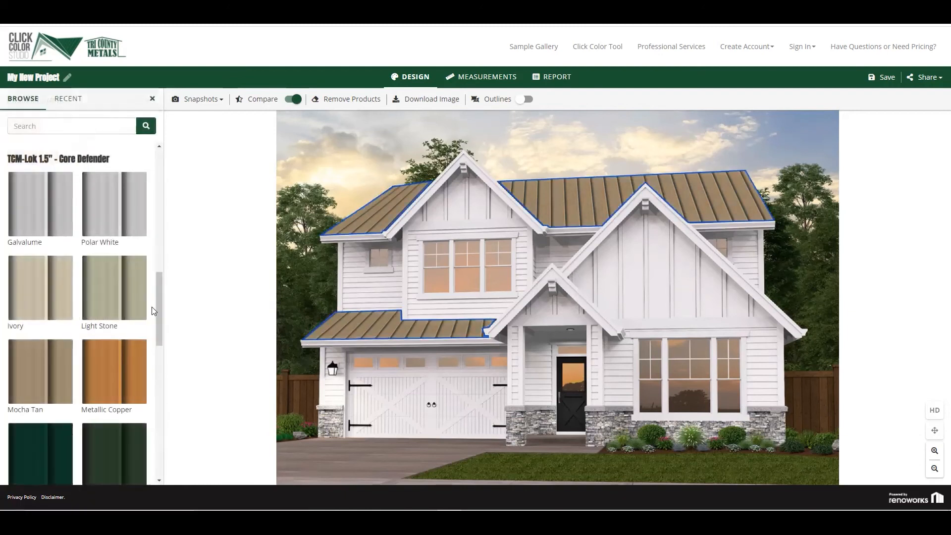
{"action": "left_click", "coordinate": [129, 214]}
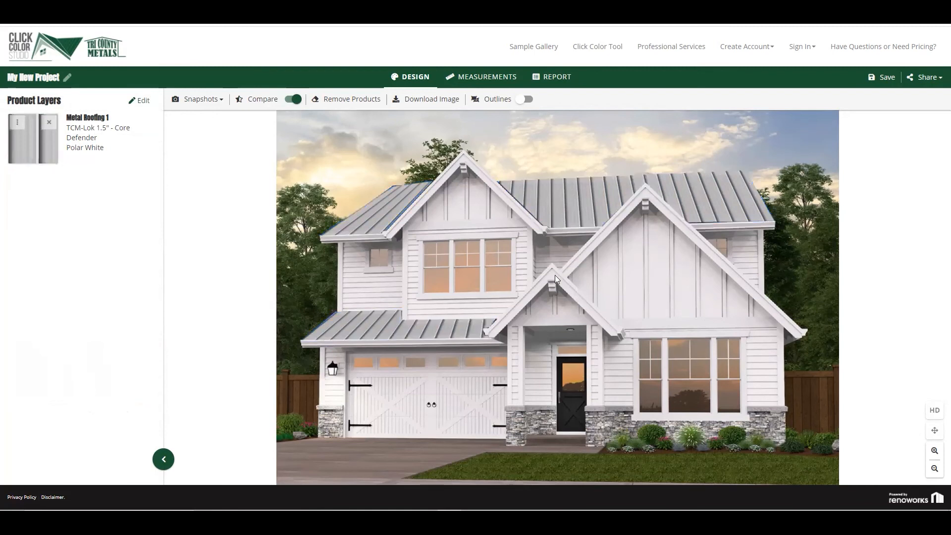
Switch the grouped roof to Ultra Rib - Core Defender panels in Polar White
{"action": "left_click", "coordinate": [36, 148]}
{"action": "scroll", "coordinate": [160, 157], "scroll_direction": "up", "scroll_amount": 10}
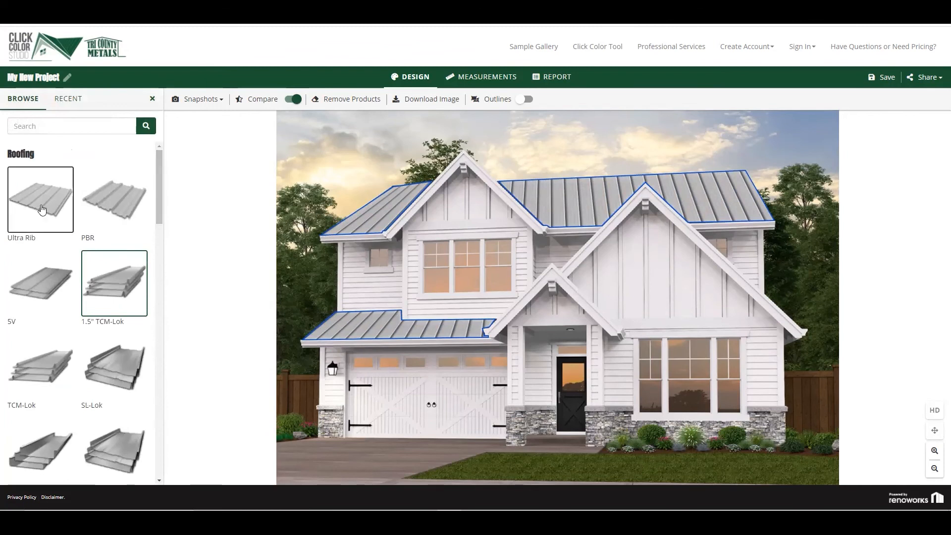
{"action": "scroll", "coordinate": [41, 204], "scroll_direction": "down", "scroll_amount": 4}
{"action": "scroll", "coordinate": [42, 207], "scroll_direction": "down", "scroll_amount": 3}
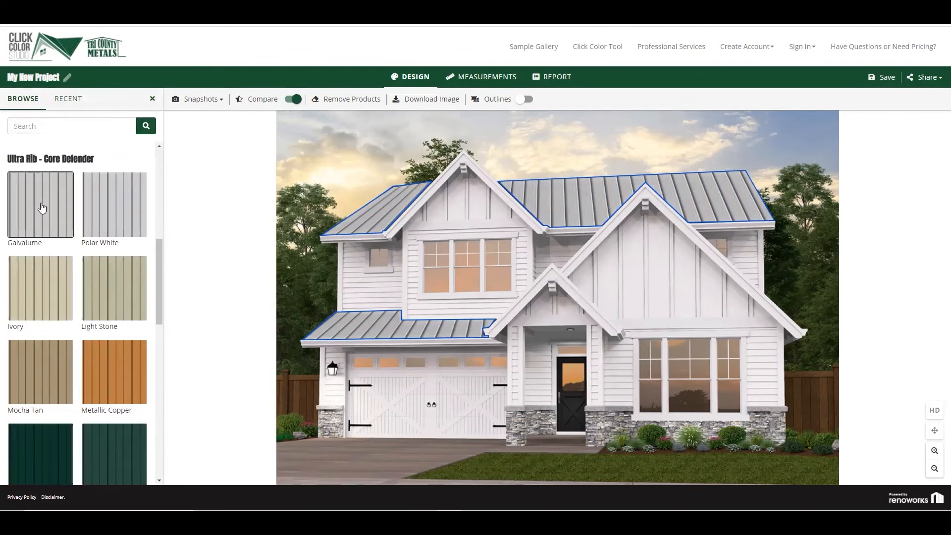
{"action": "left_click", "coordinate": [121, 202]}
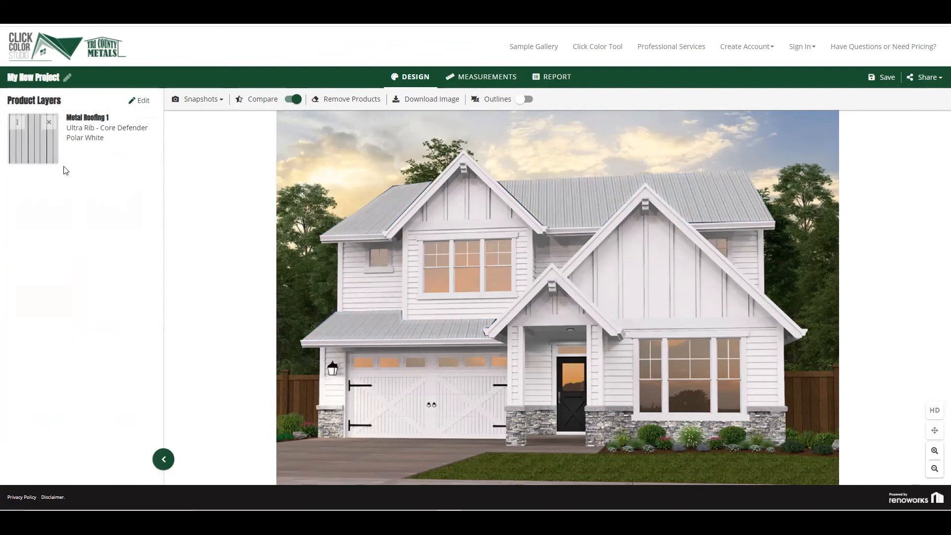
Switch the grouped roof to PBR - Core Defender panels in Polar White
{"action": "left_click", "coordinate": [44, 149]}
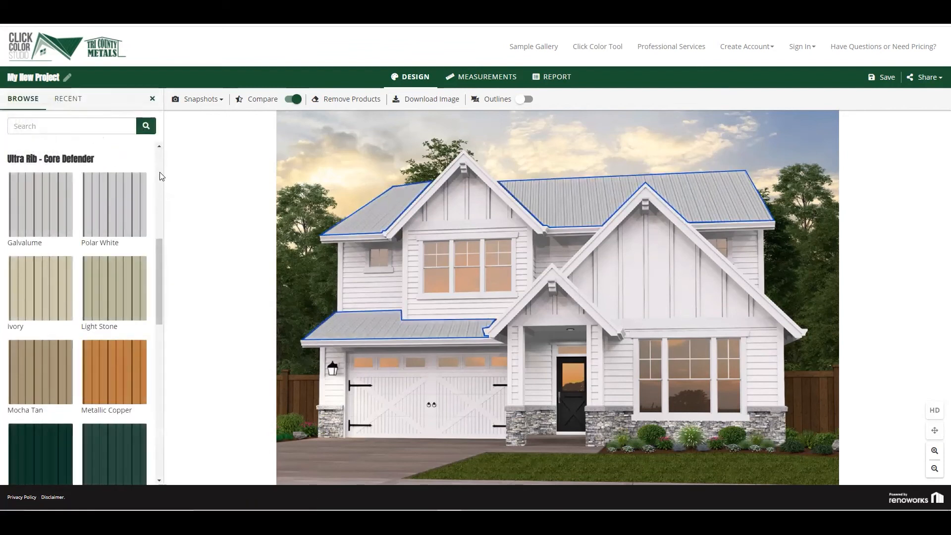
{"action": "scroll", "coordinate": [159, 171], "scroll_direction": "up", "scroll_amount": 6}
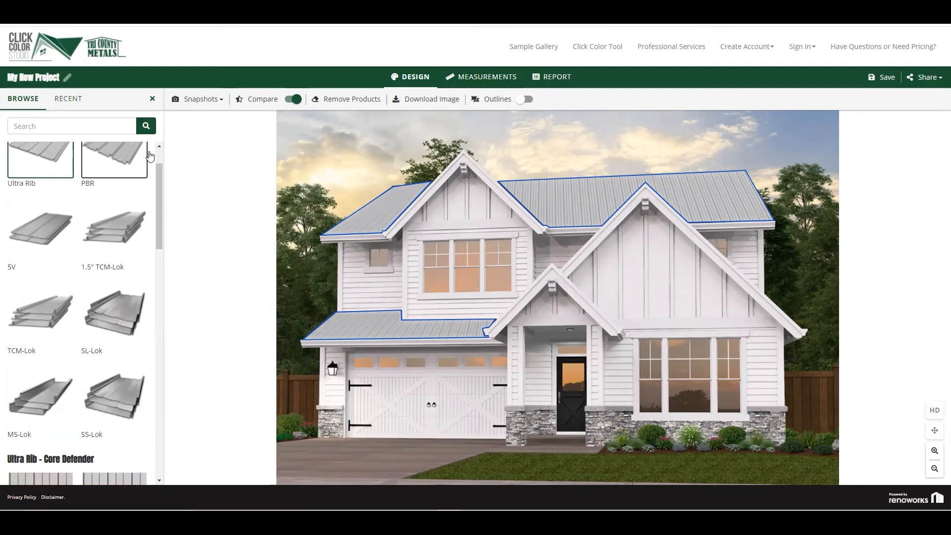
{"action": "scroll", "coordinate": [161, 144], "scroll_direction": "up", "scroll_amount": 2}
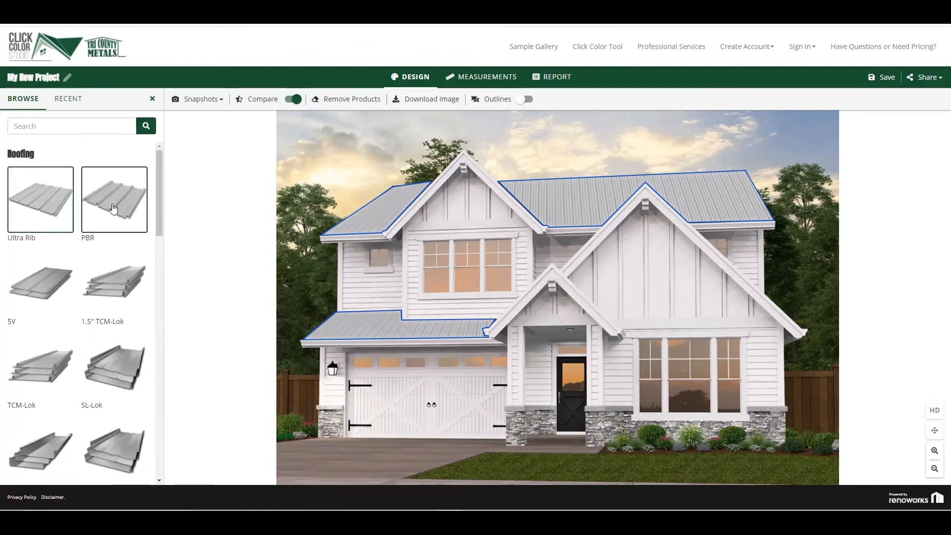
{"action": "scroll", "coordinate": [172, 280], "scroll_direction": "down", "scroll_amount": 5}
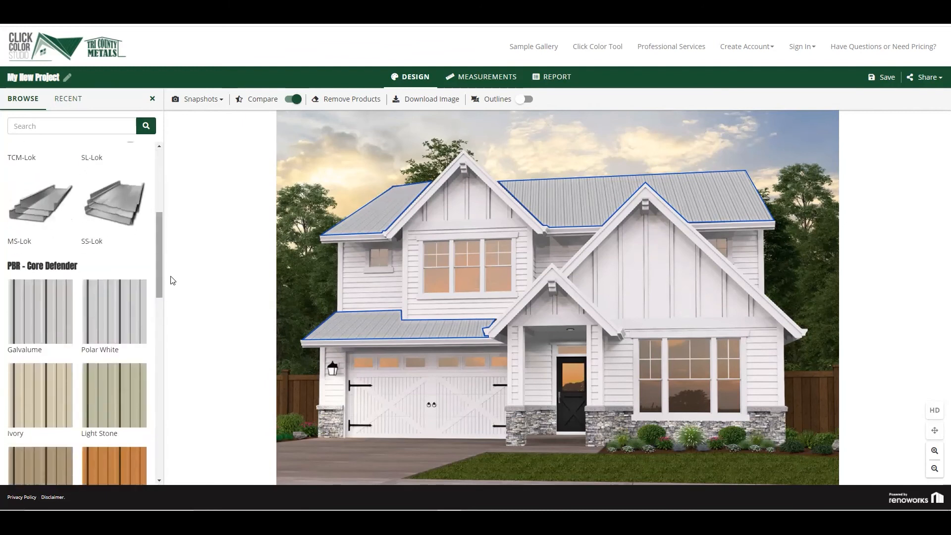
{"action": "scroll", "coordinate": [172, 281], "scroll_direction": "down", "scroll_amount": 2}
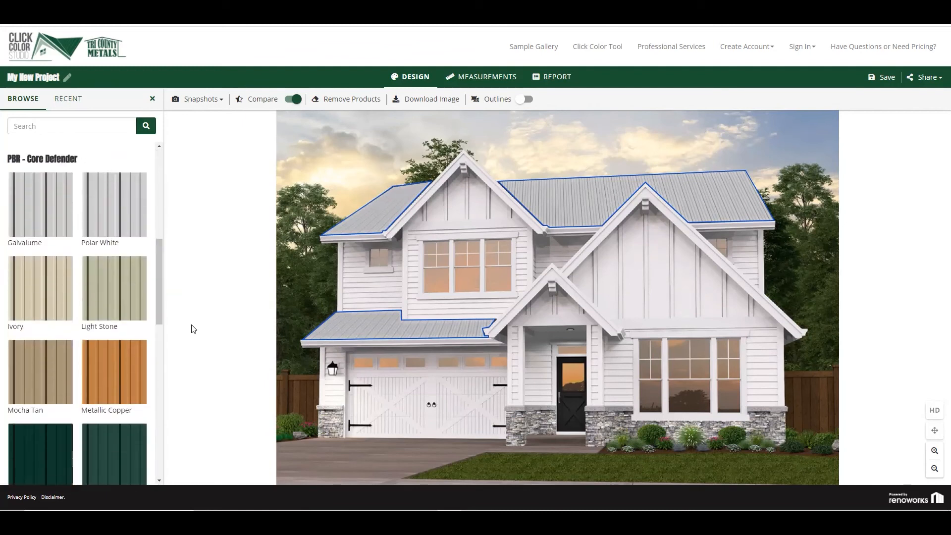
{"action": "left_click", "coordinate": [116, 219]}
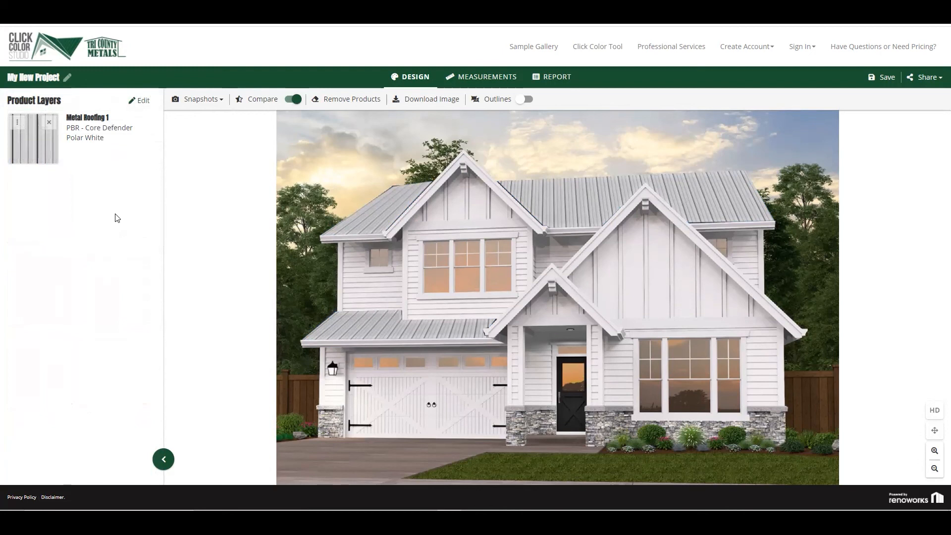
Change the grouped roof's PBR - Core Defender panels to Hawaiian Blue
{"action": "left_click", "coordinate": [38, 156]}
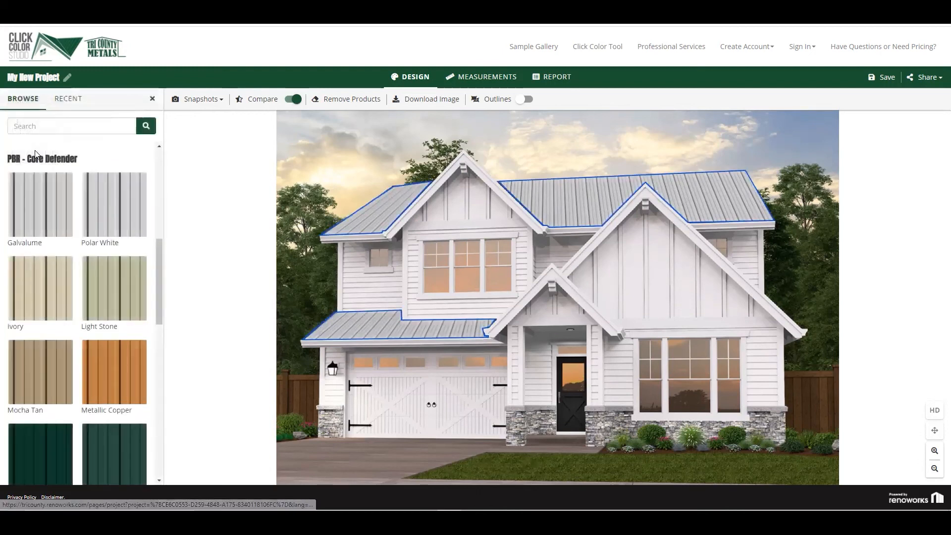
{"action": "left_click", "coordinate": [158, 378]}
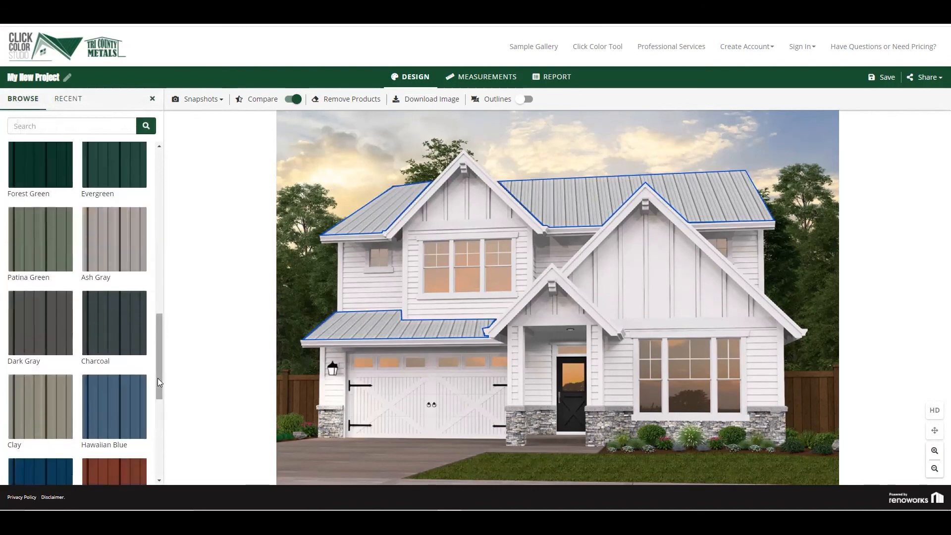
{"action": "left_click", "coordinate": [128, 412]}
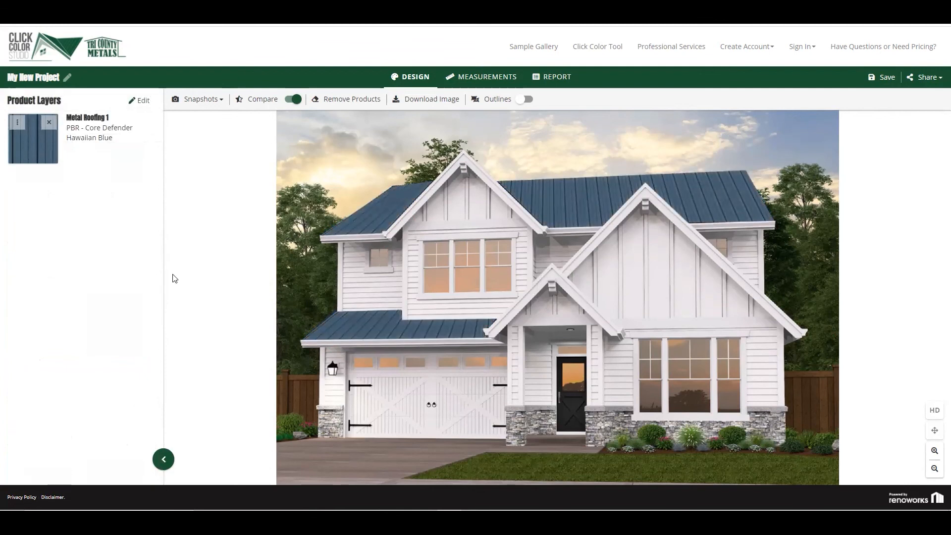
Take a snapshot of the house design with the Hawaiian Blue PBR roof
{"action": "left_click", "coordinate": [216, 103]}
{"action": "left_click", "coordinate": [218, 129]}
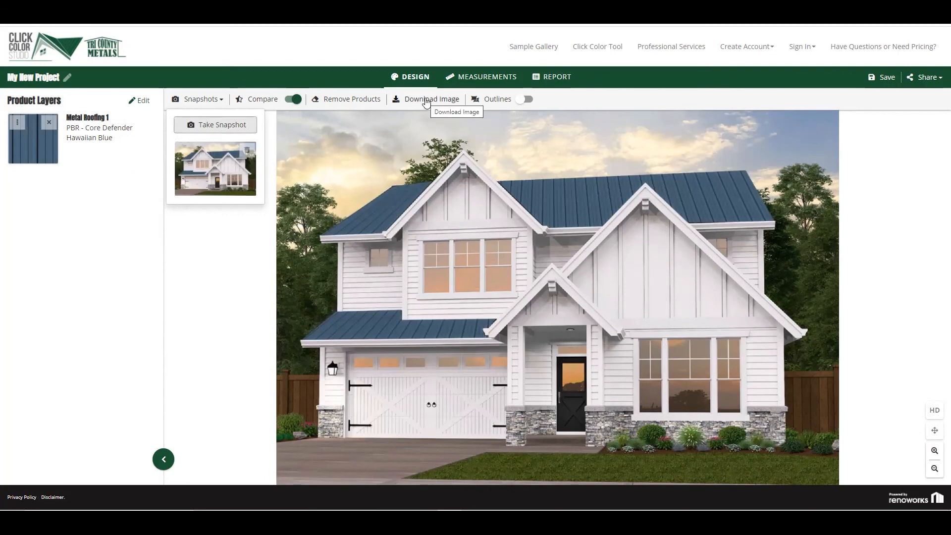
{"action": "left_click", "coordinate": [308, 136]}
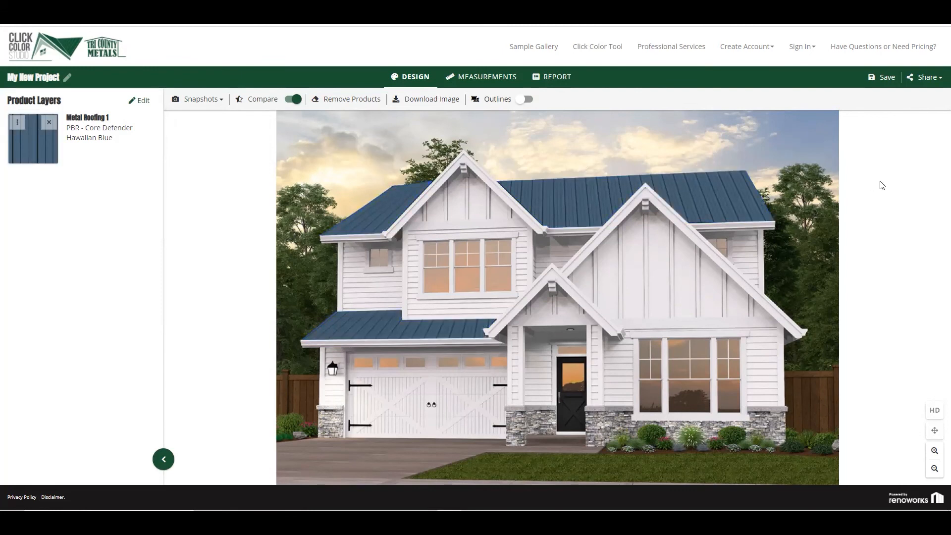
{"action": "left_click", "coordinate": [938, 80]}
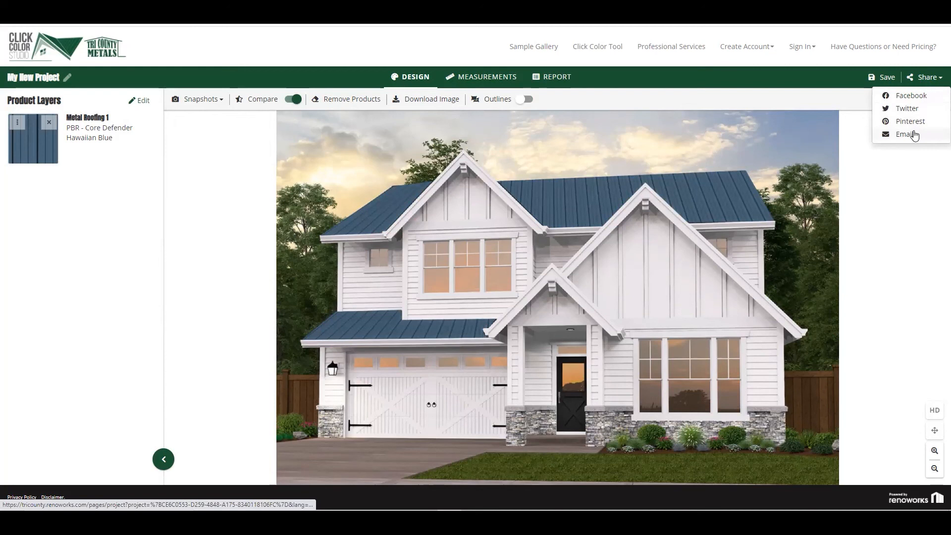
{"action": "left_click", "coordinate": [911, 166]}
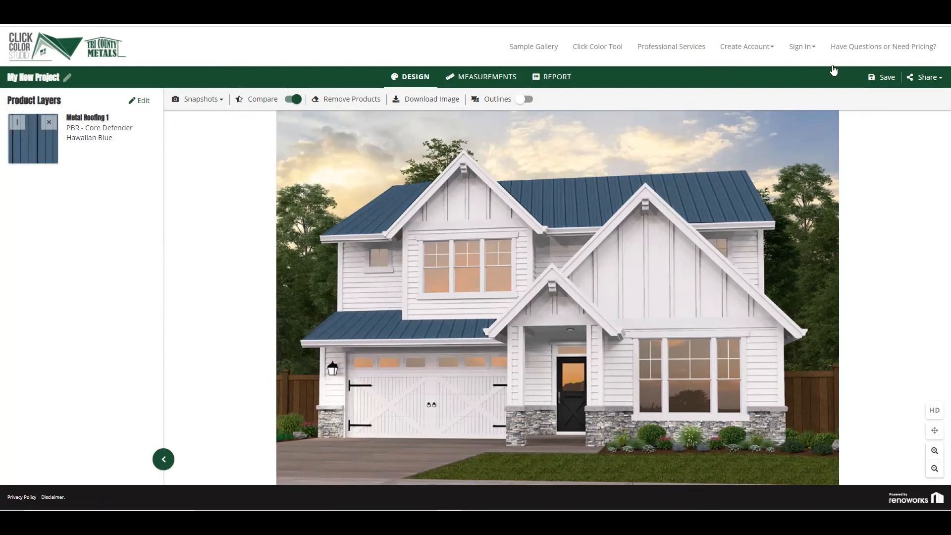
Open the site's contact page for questions or pricing
{"action": "left_click", "coordinate": [868, 47]}
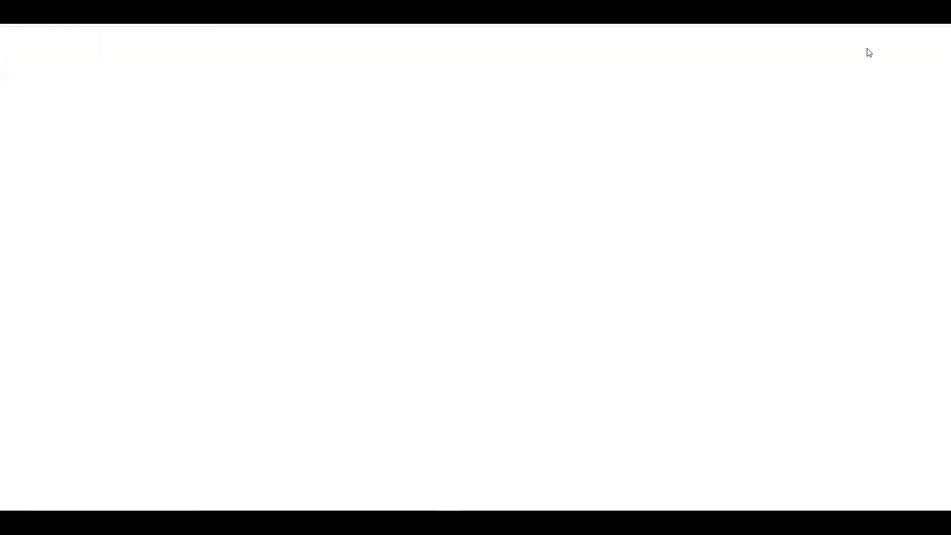